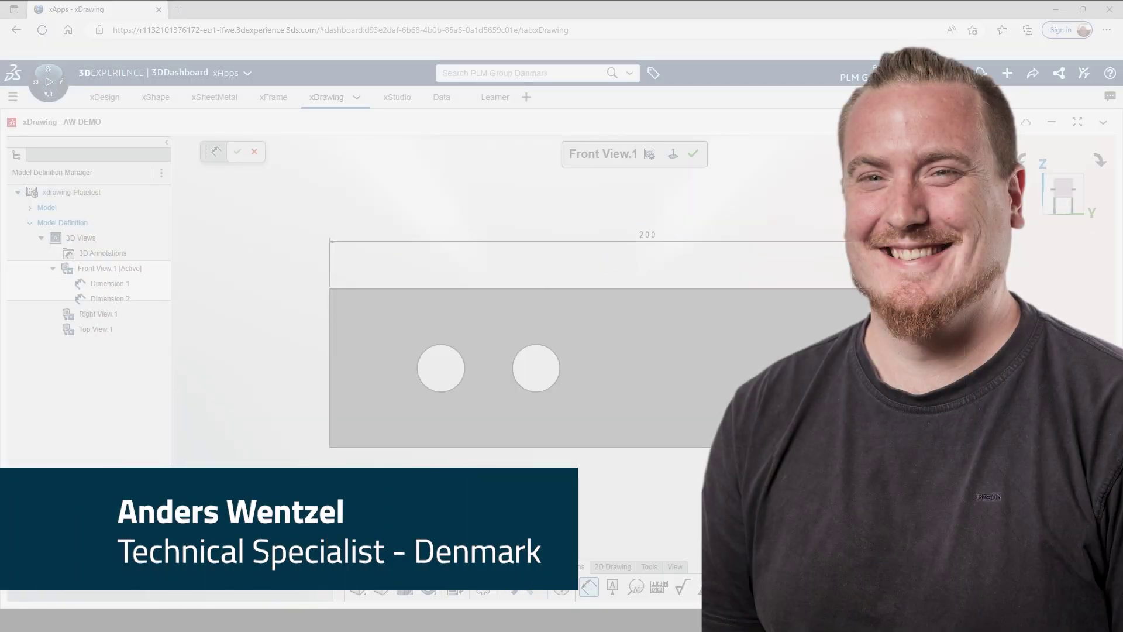
# - Show the xDrawing welcome page with its Open and Import File options
pyautogui.click(440, 368)
pyautogui.click(275, 465)
pyautogui.click(302, 410)
pyautogui.click(284, 220)
pyautogui.click(251, 275)
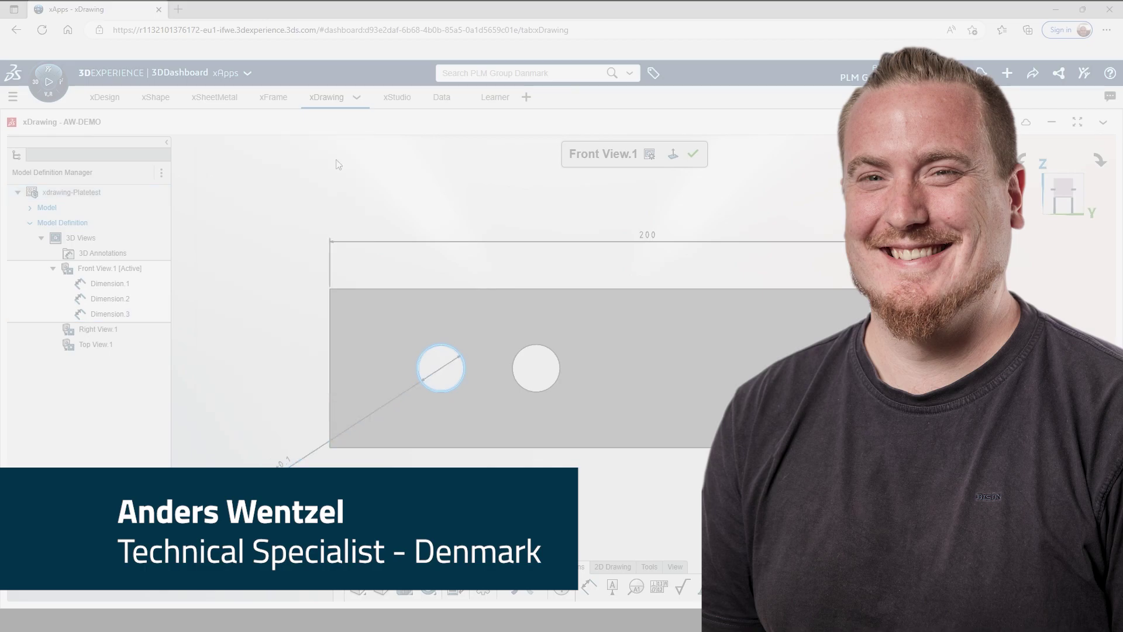
pyautogui.doubleClick(99, 328)
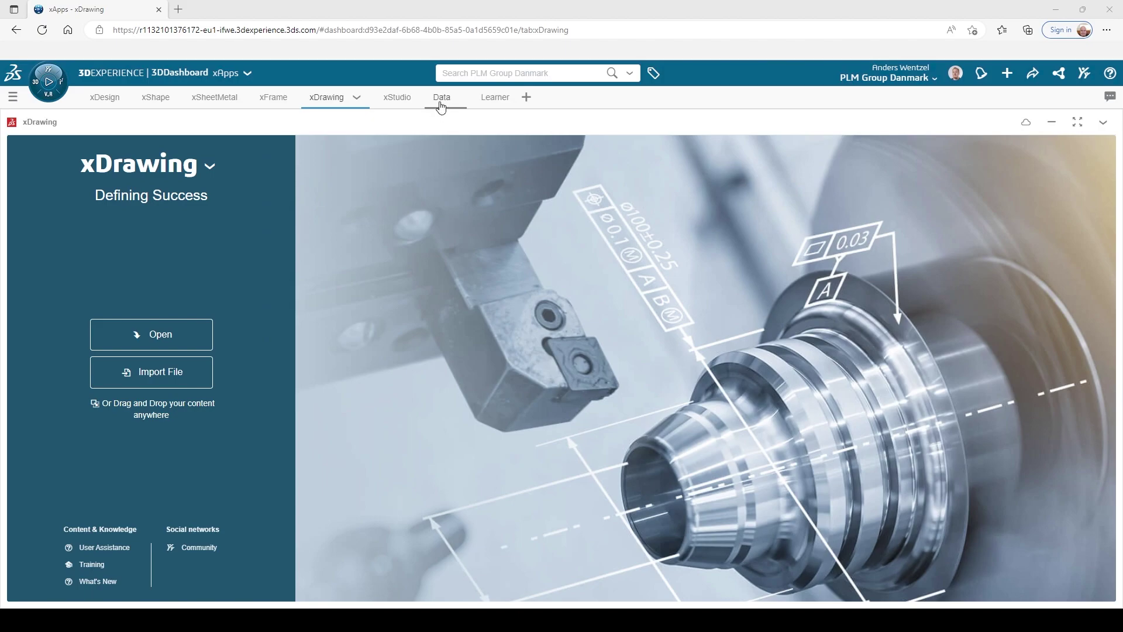
# - Drag Plate from the Bookmark Editor's xApps folder into xDrawing to open xdrawing-Platetest
pyautogui.click(442, 97)
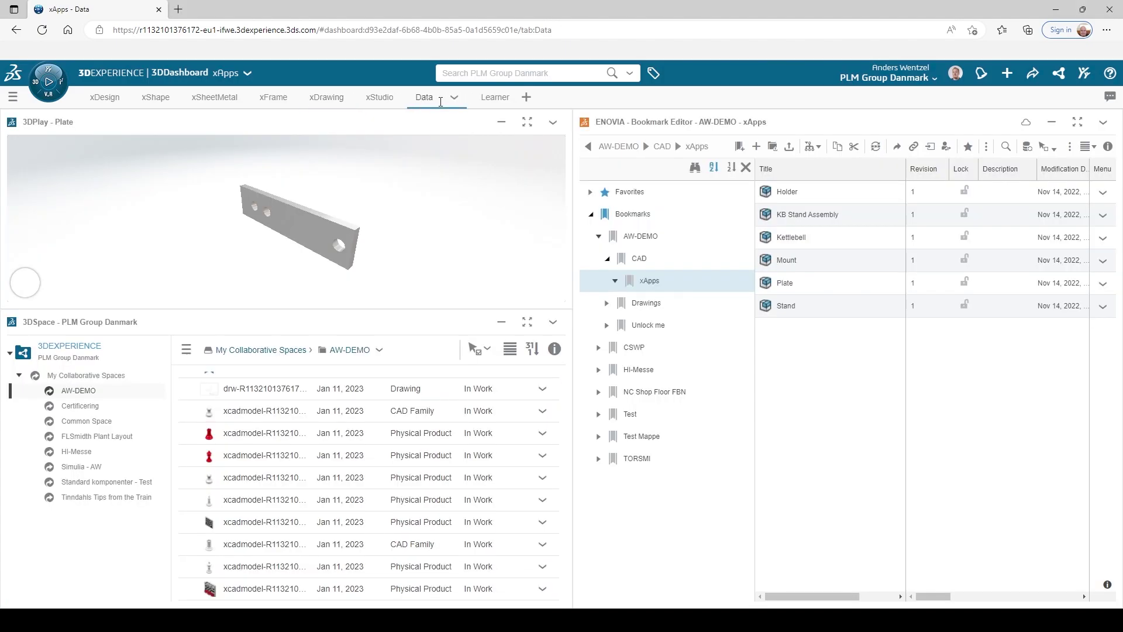
pyautogui.click(784, 282)
pyautogui.moveTo(785, 283)
pyautogui.mouseDown()
pyautogui.moveTo(562, 221)
pyautogui.moveTo(349, 110)
pyautogui.moveTo(351, 95)
pyautogui.moveTo(359, 138)
pyautogui.moveTo(497, 265)
pyautogui.mouseUp()
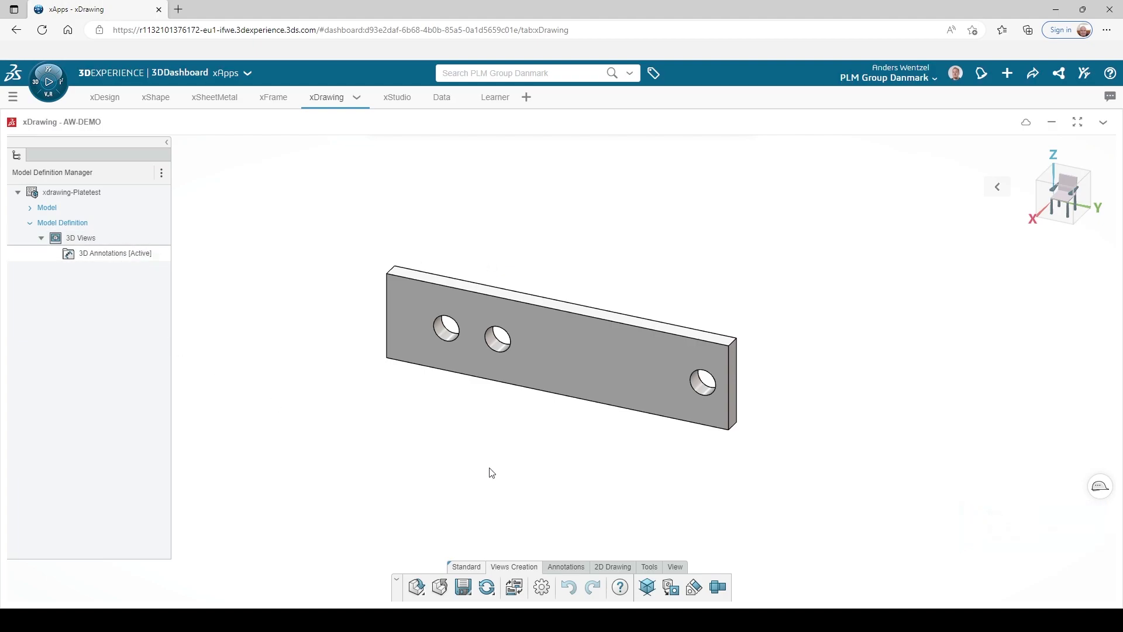
# - Create Front View.1, Right View.1 and Top View.1 of the plate with 2D Views
pyautogui.click(673, 589)
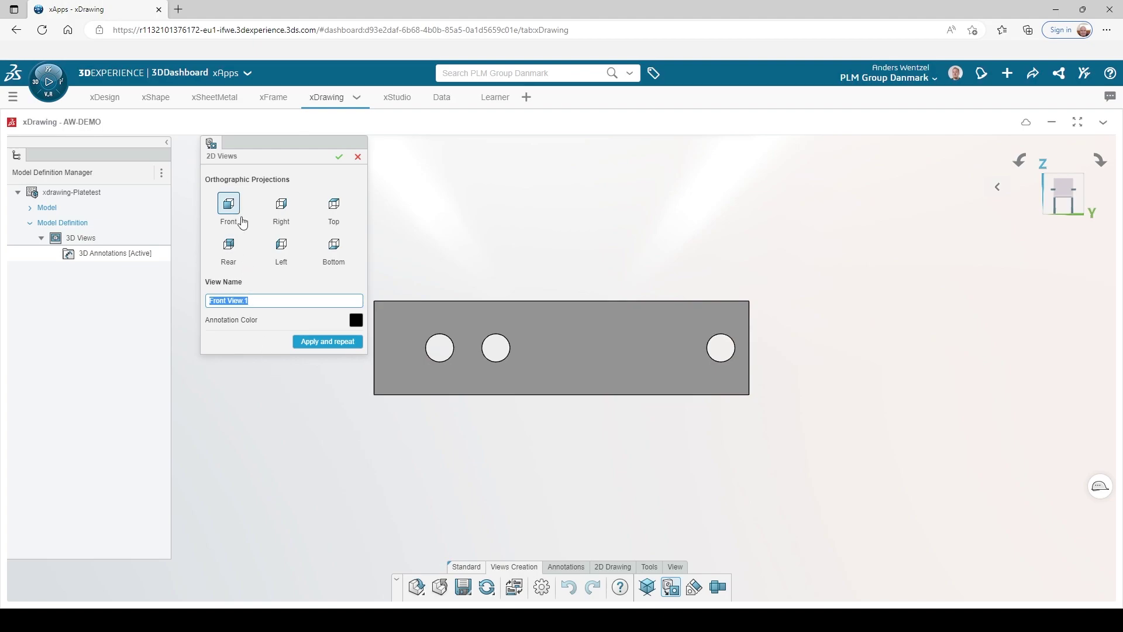
pyautogui.click(326, 342)
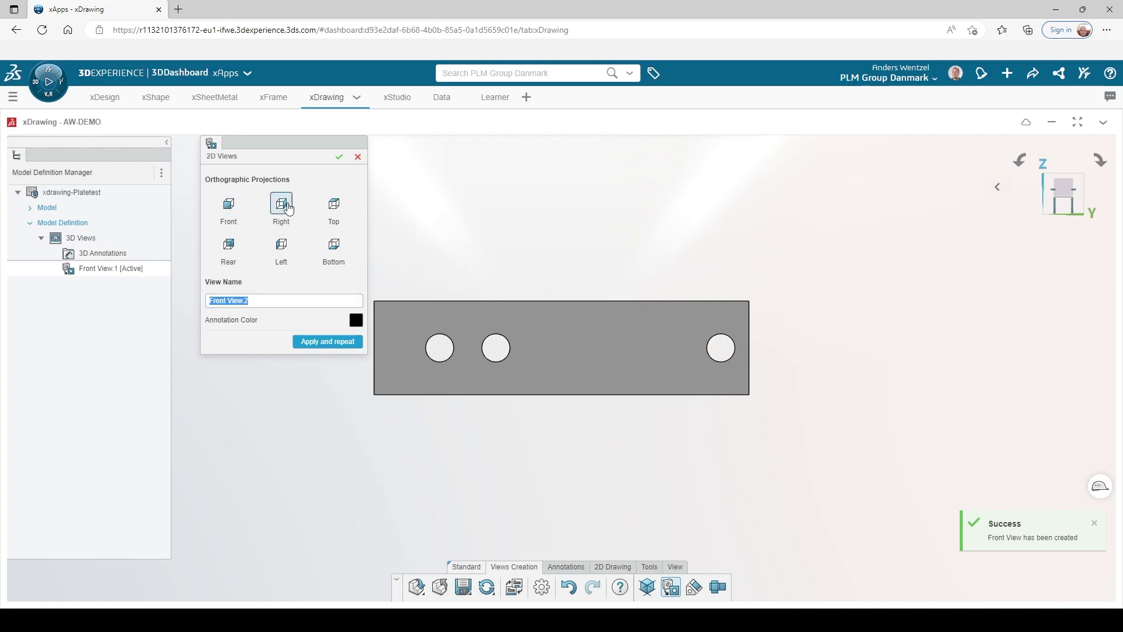
pyautogui.click(288, 206)
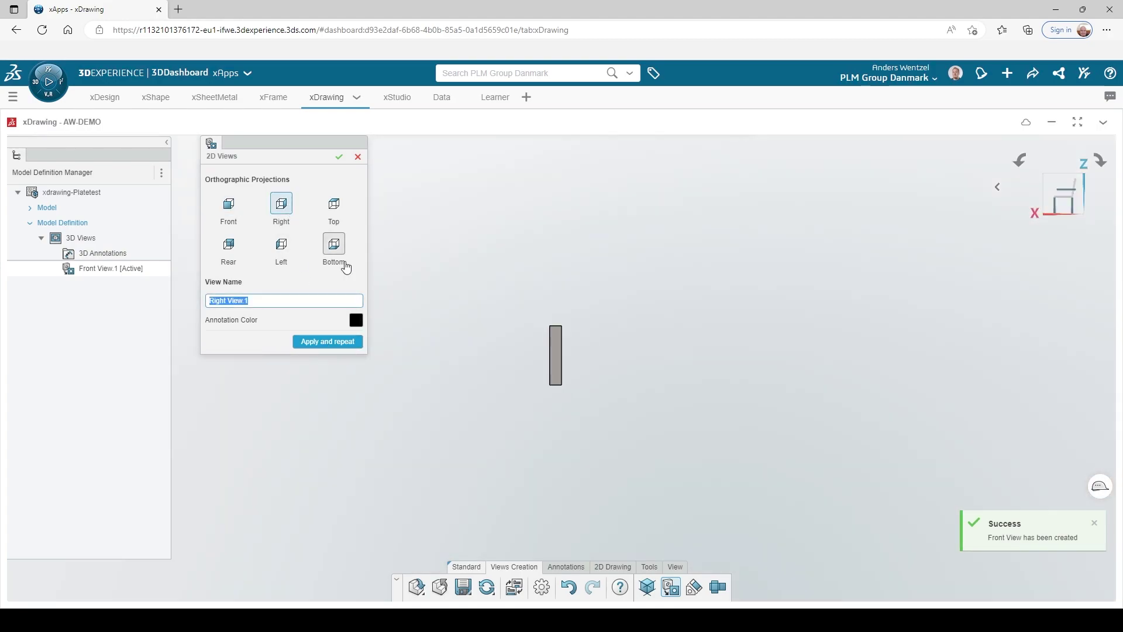
pyautogui.scroll(5, 561, 362)
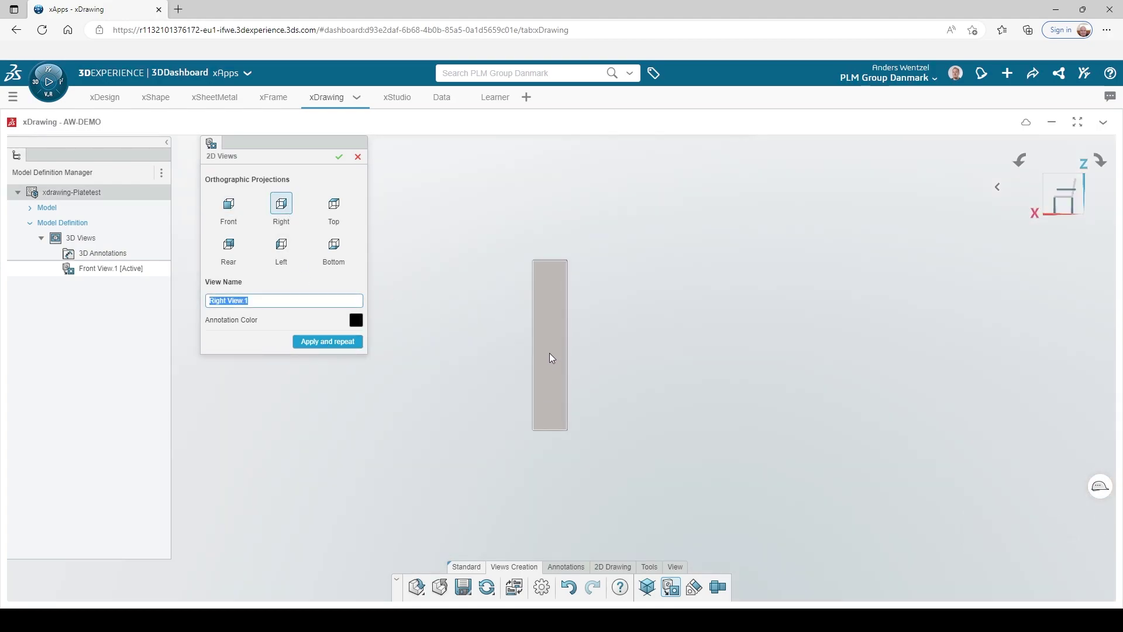
pyautogui.scroll(1, 545, 338)
pyautogui.click(313, 346)
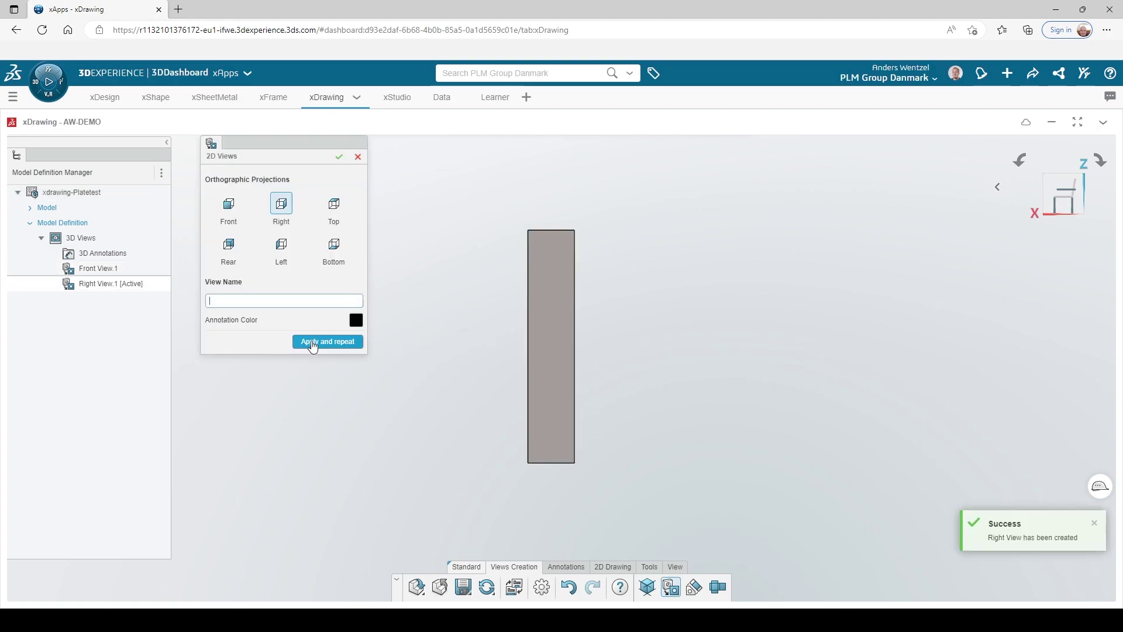
pyautogui.click(334, 214)
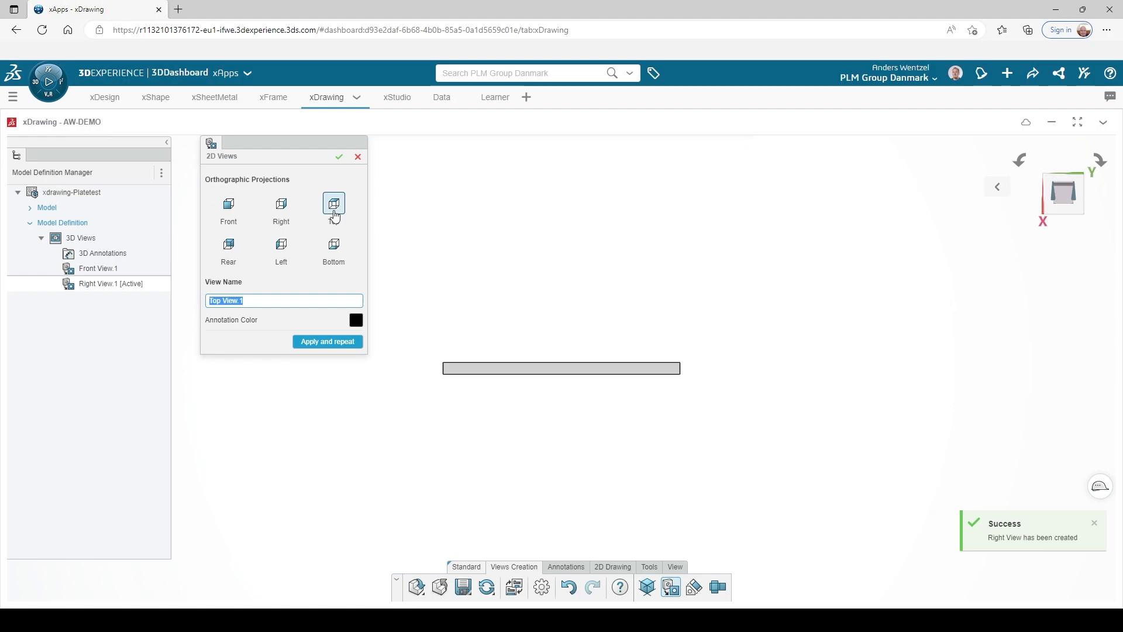
pyautogui.scroll(2, 525, 371)
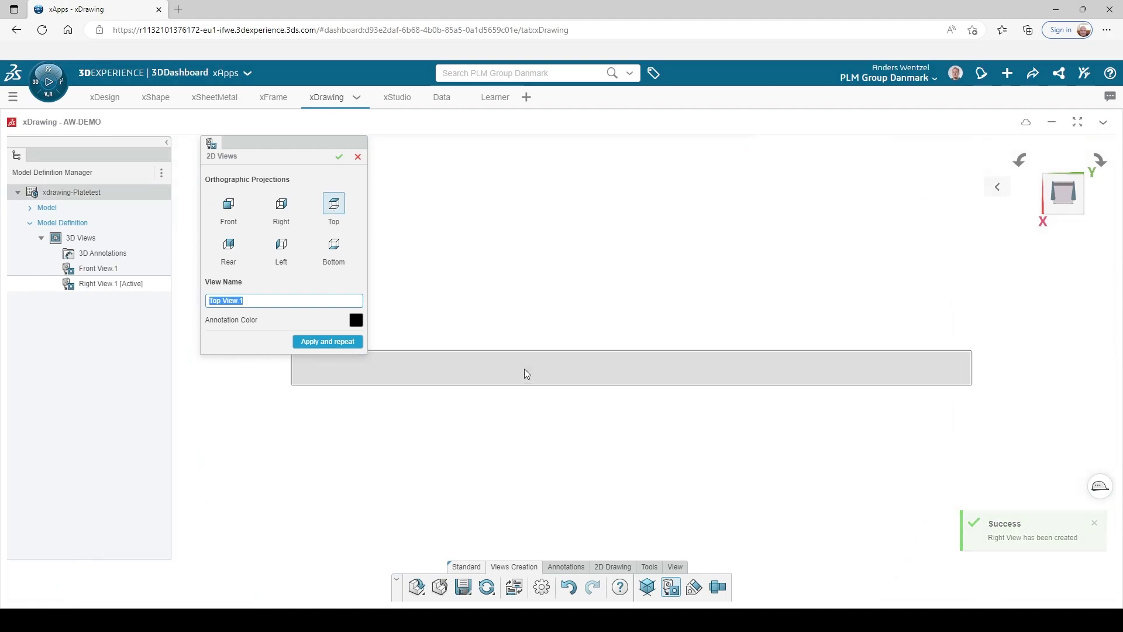
pyautogui.click(339, 157)
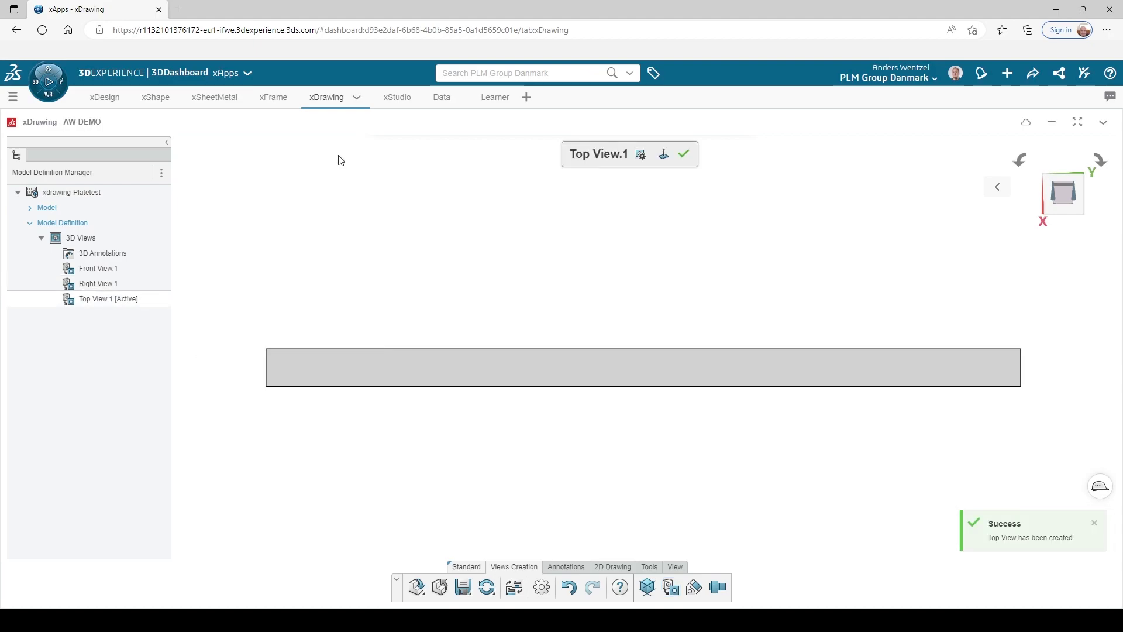
# - Activate Front View.1 and re-apply its 2D view settings to update it
pyautogui.doubleClick(111, 268)
pyautogui.scroll(3, 523, 349)
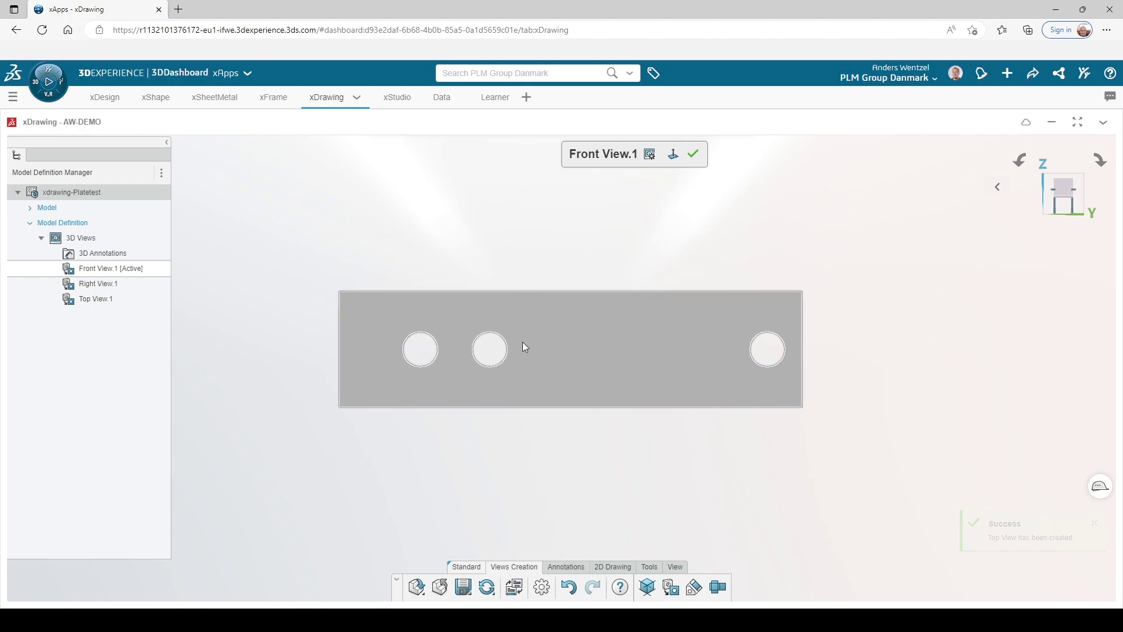
pyautogui.click(650, 155)
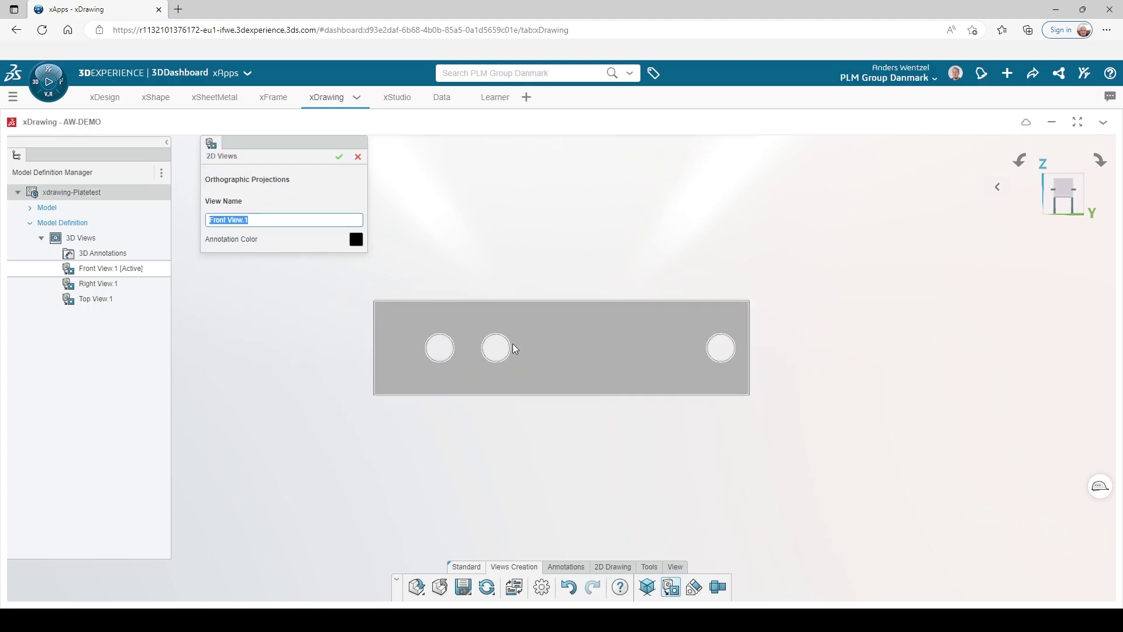
pyautogui.scroll(3, 482, 331)
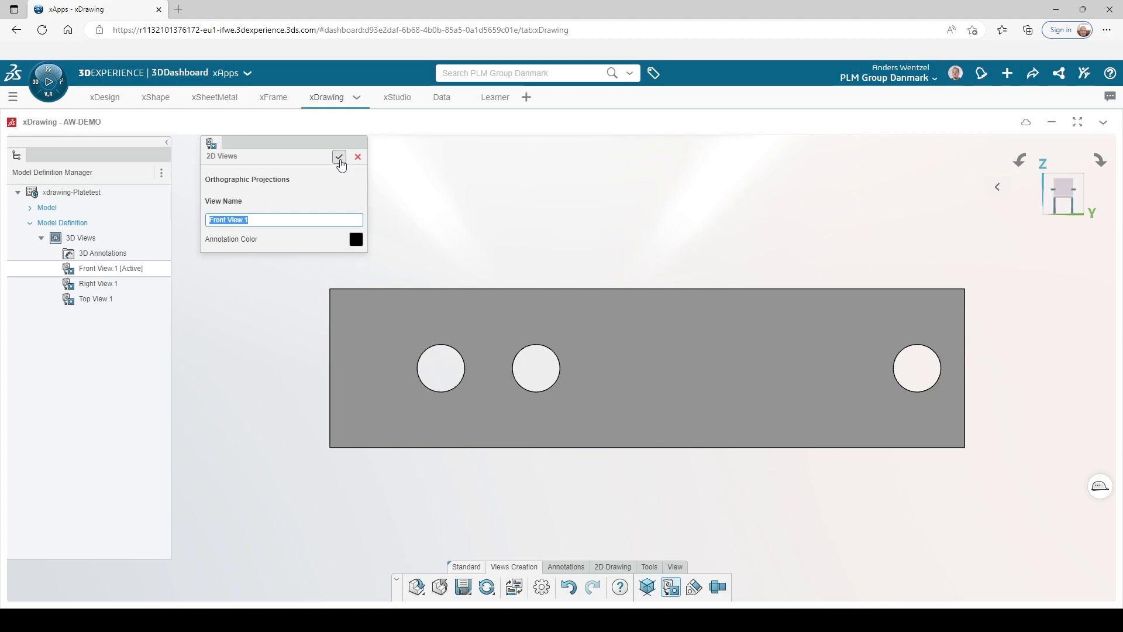
pyautogui.click(339, 157)
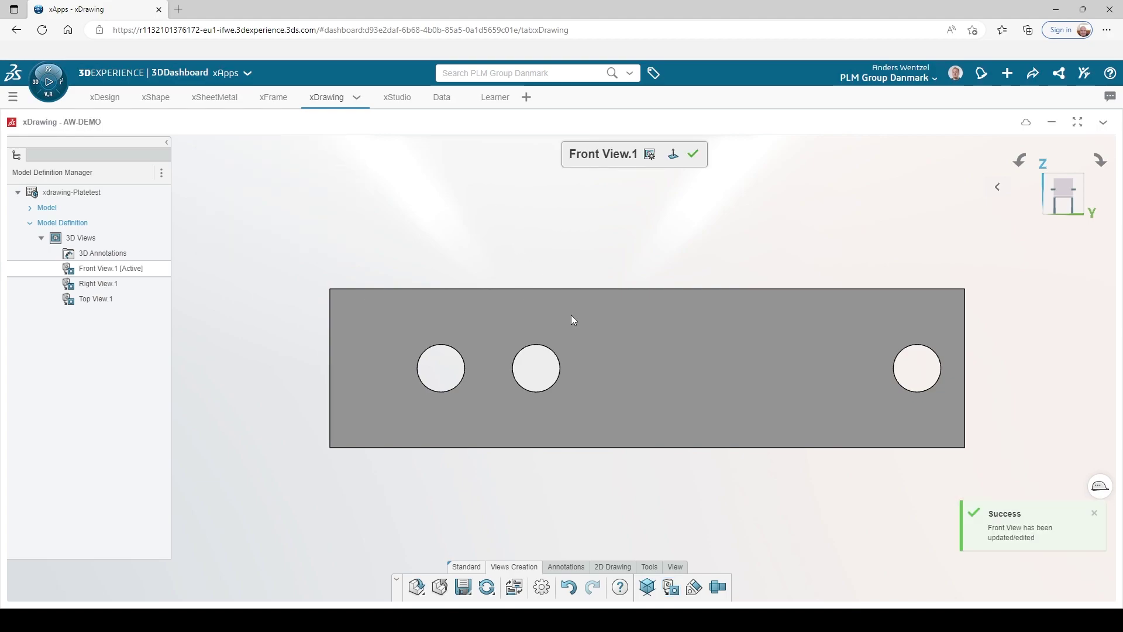
# - Dimension the front view: 200 length on top, 50 height at right, Ø15 on the left hole
pyautogui.click(565, 567)
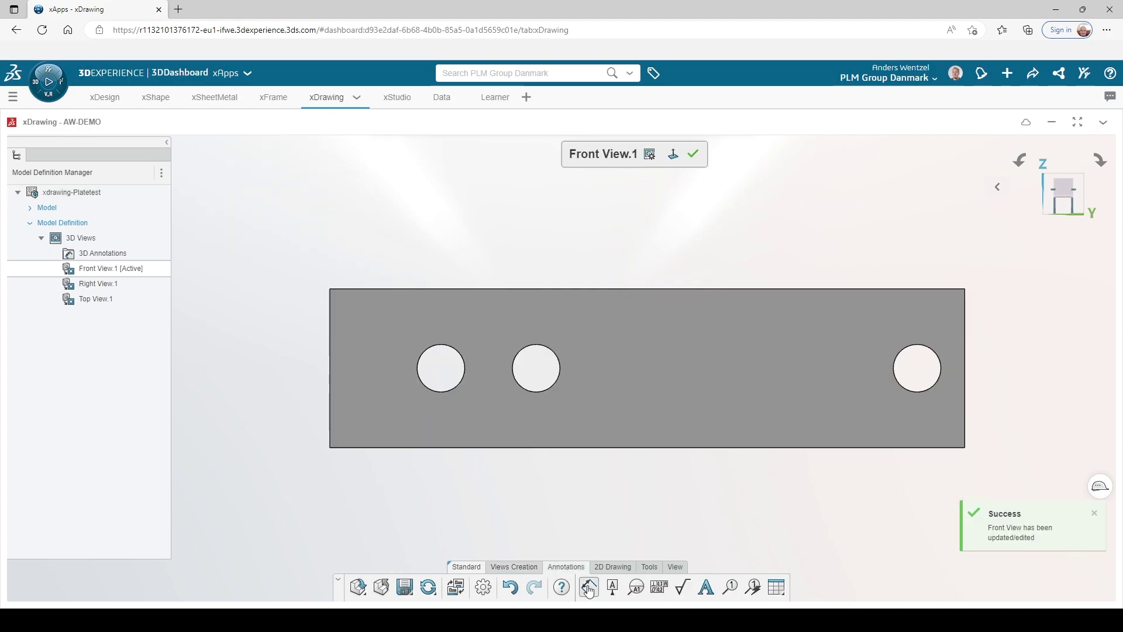
pyautogui.click(589, 588)
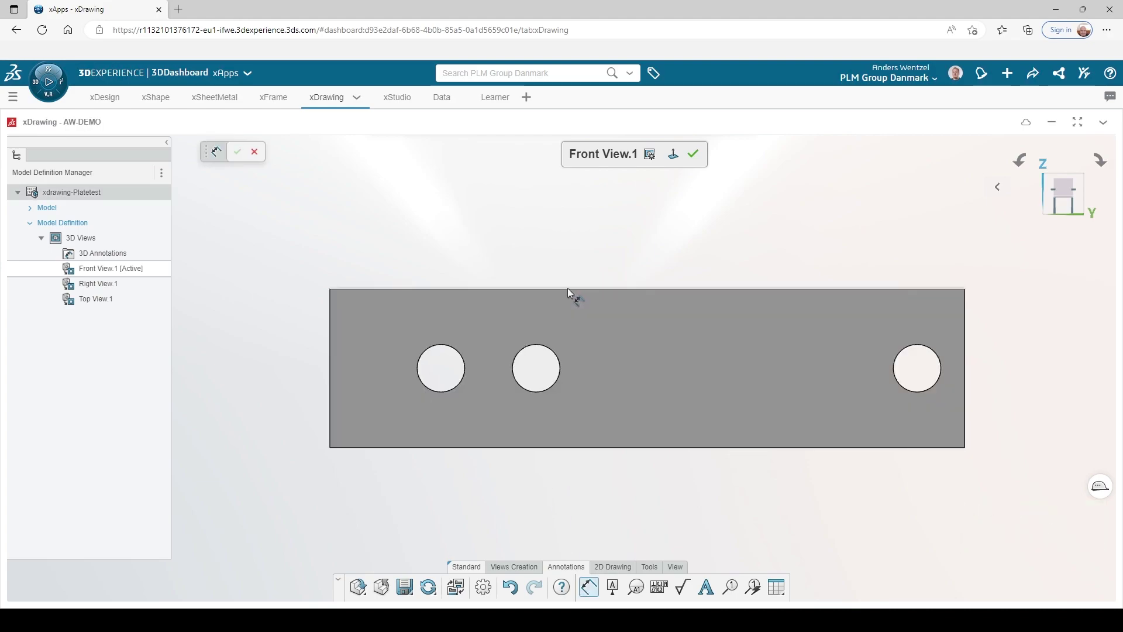
pyautogui.click(568, 289)
pyautogui.click(606, 243)
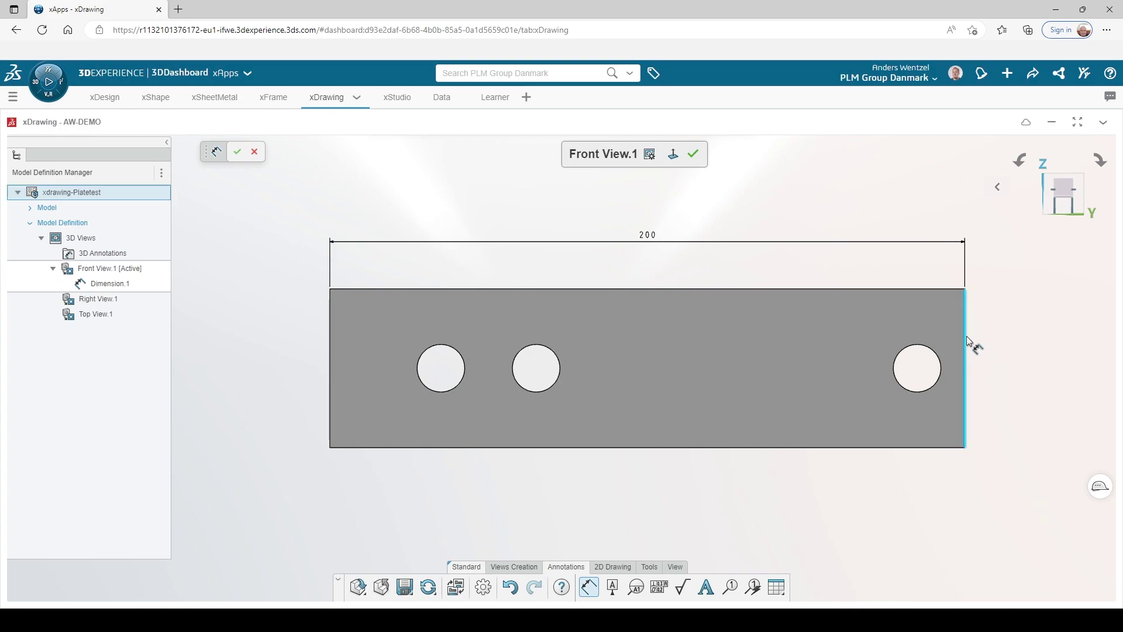
pyautogui.click(966, 346)
pyautogui.click(999, 355)
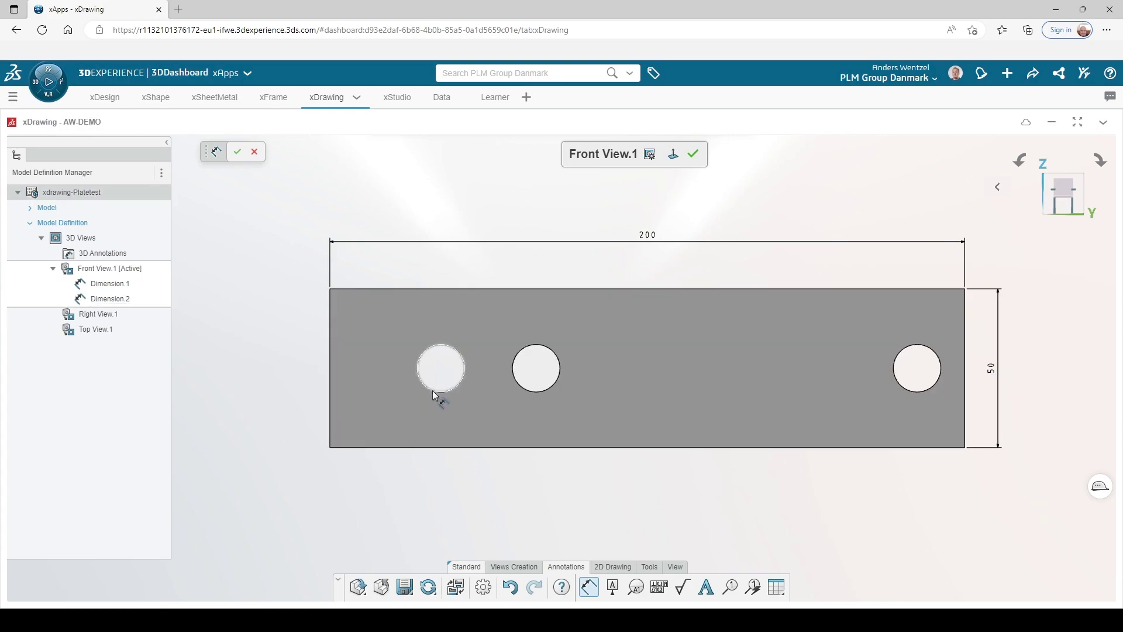
pyautogui.click(434, 391)
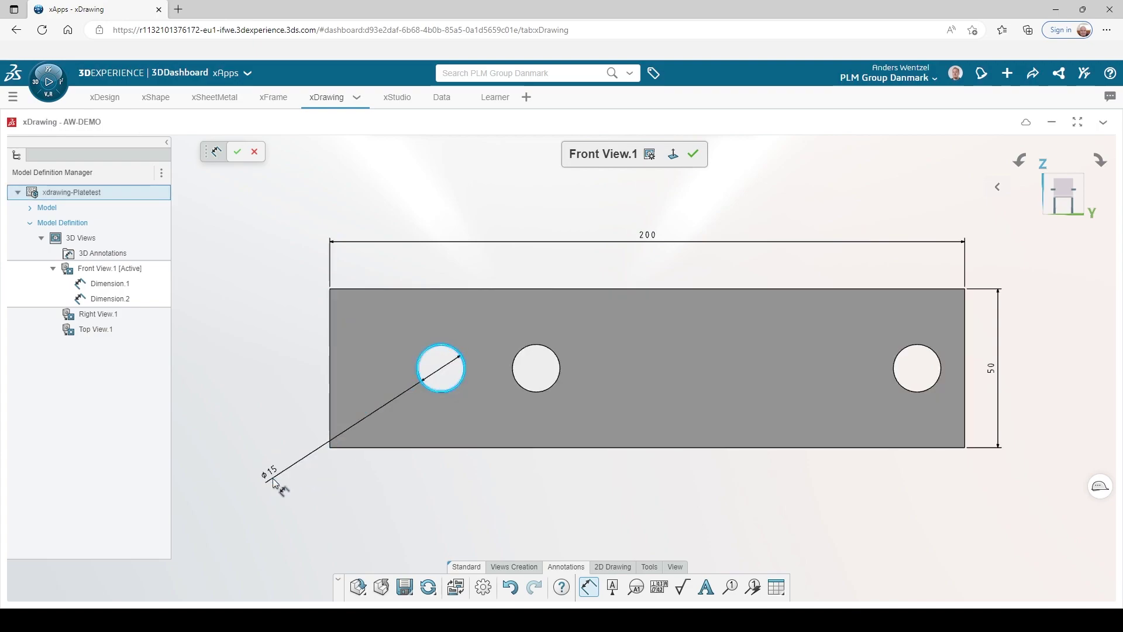
pyautogui.click(281, 475)
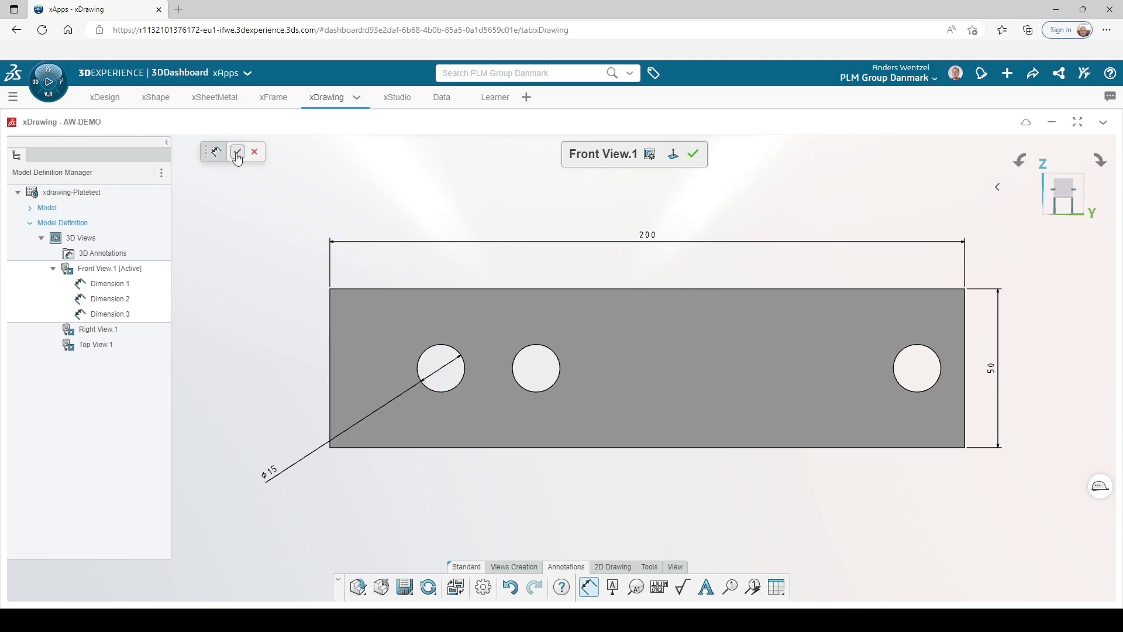
pyautogui.click(237, 153)
# - Give the Ø15 dimension a symmetric 0.1 tolerance and leading text '3x'
pyautogui.click(269, 475)
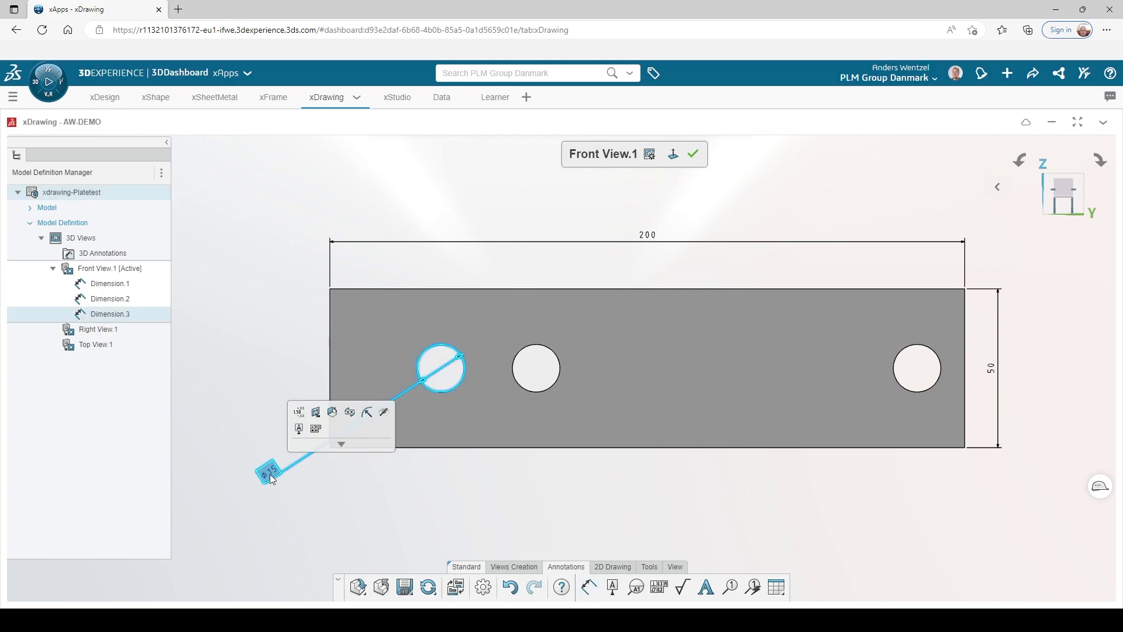
pyautogui.click(299, 413)
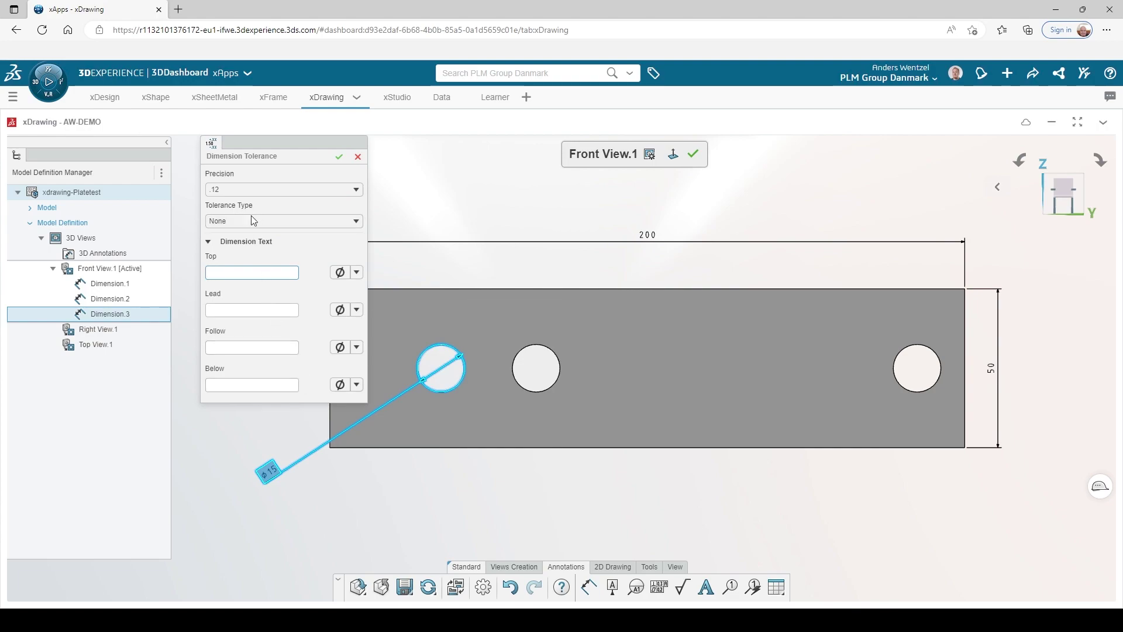
pyautogui.click(252, 220)
pyautogui.click(248, 272)
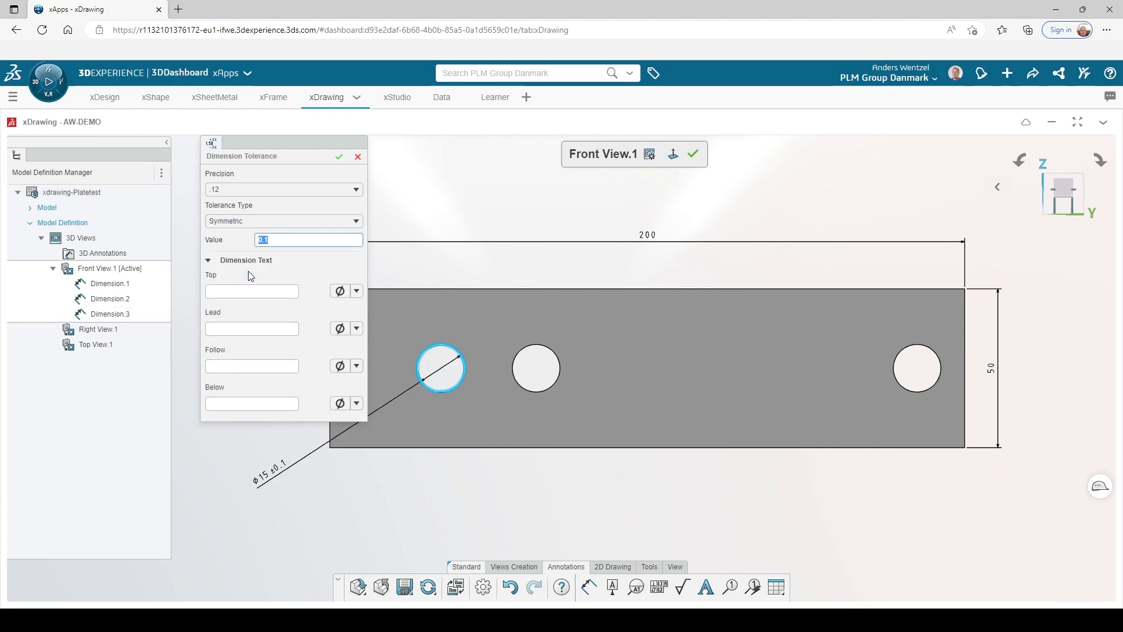
pyautogui.click(285, 241)
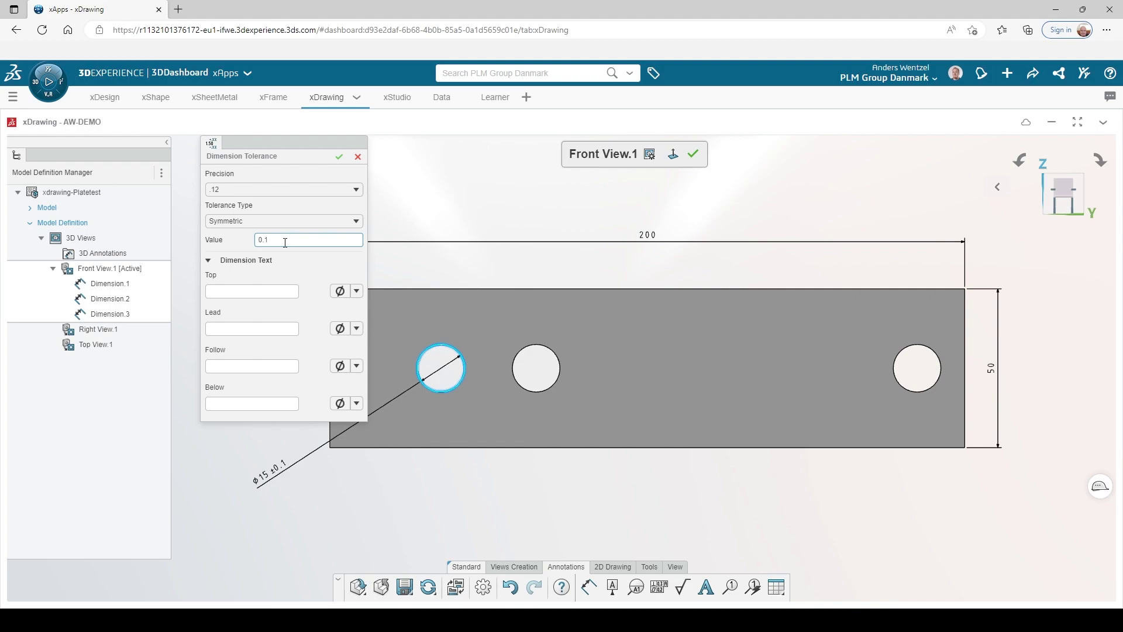
pyautogui.click(242, 326)
pyautogui.write('3x')
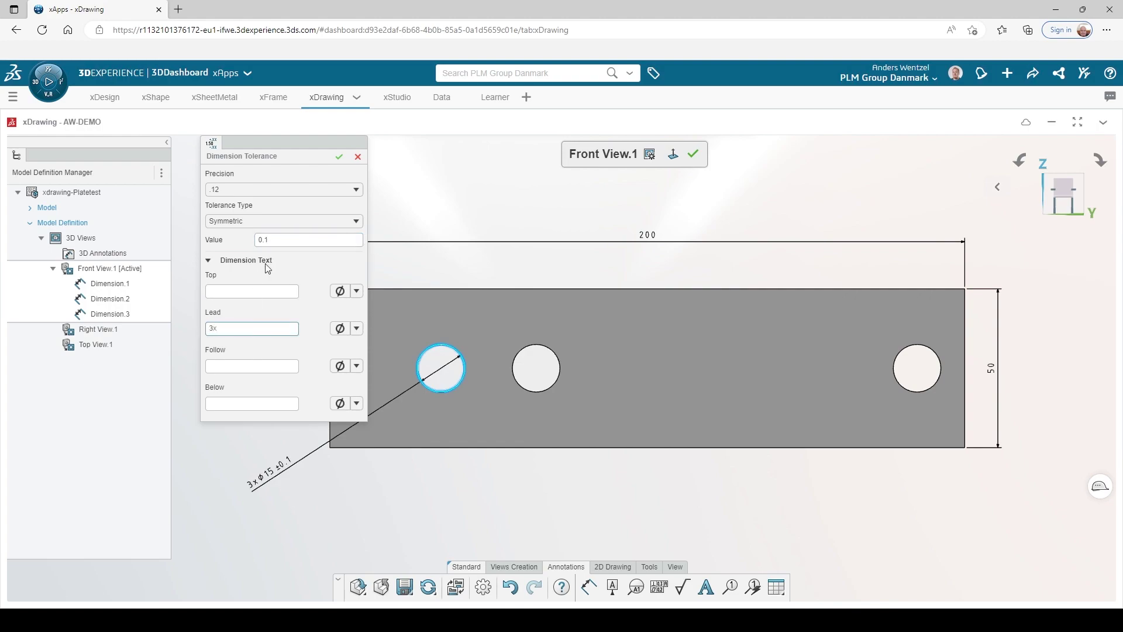
pyautogui.click(339, 156)
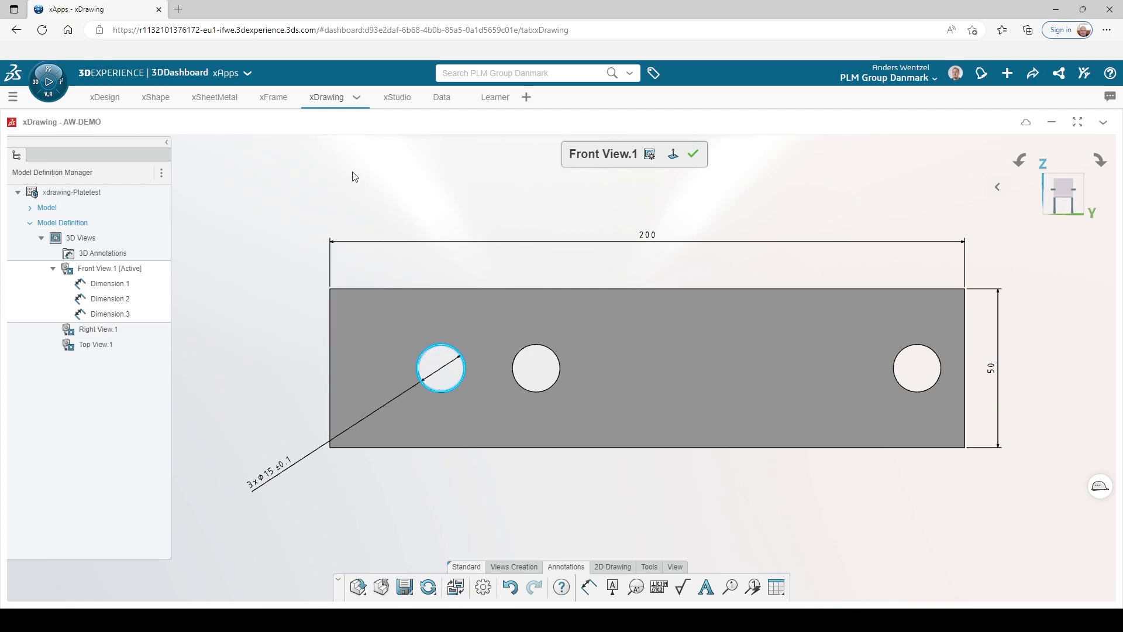
# - Add the 10 thickness dimension in Right View.1, then make Top View.1 active
pyautogui.click(693, 153)
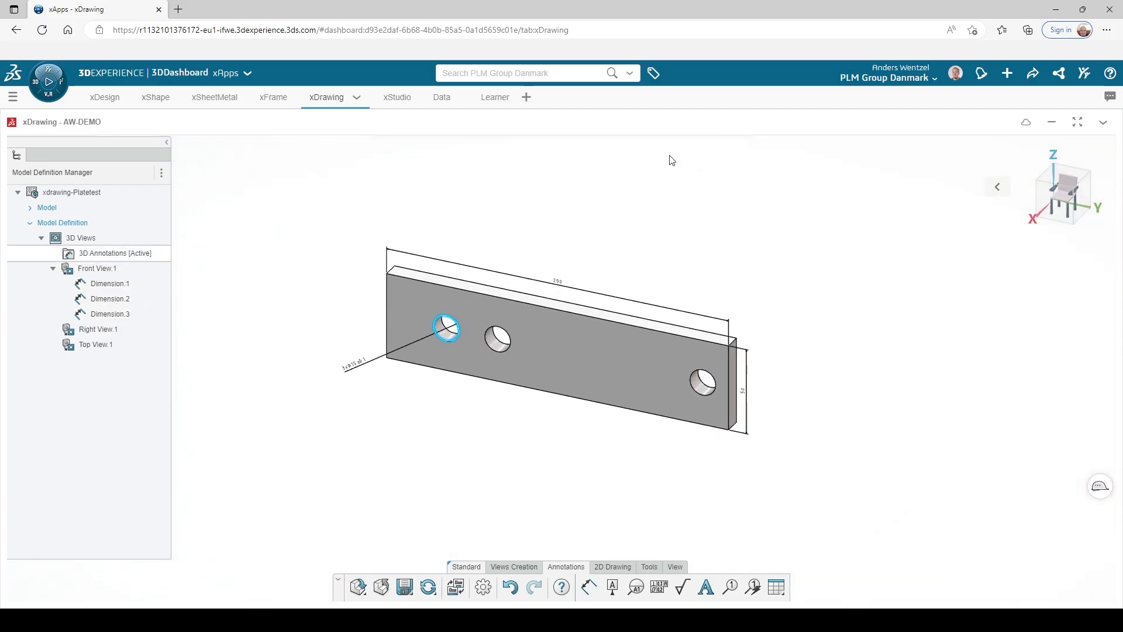
pyautogui.doubleClick(111, 328)
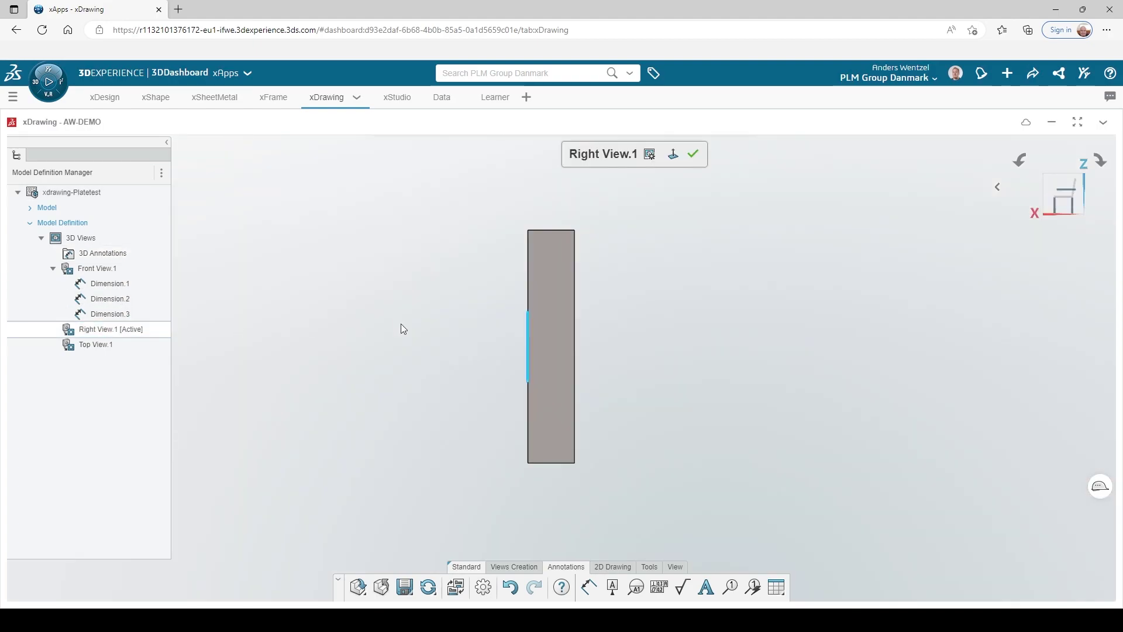
pyautogui.click(588, 587)
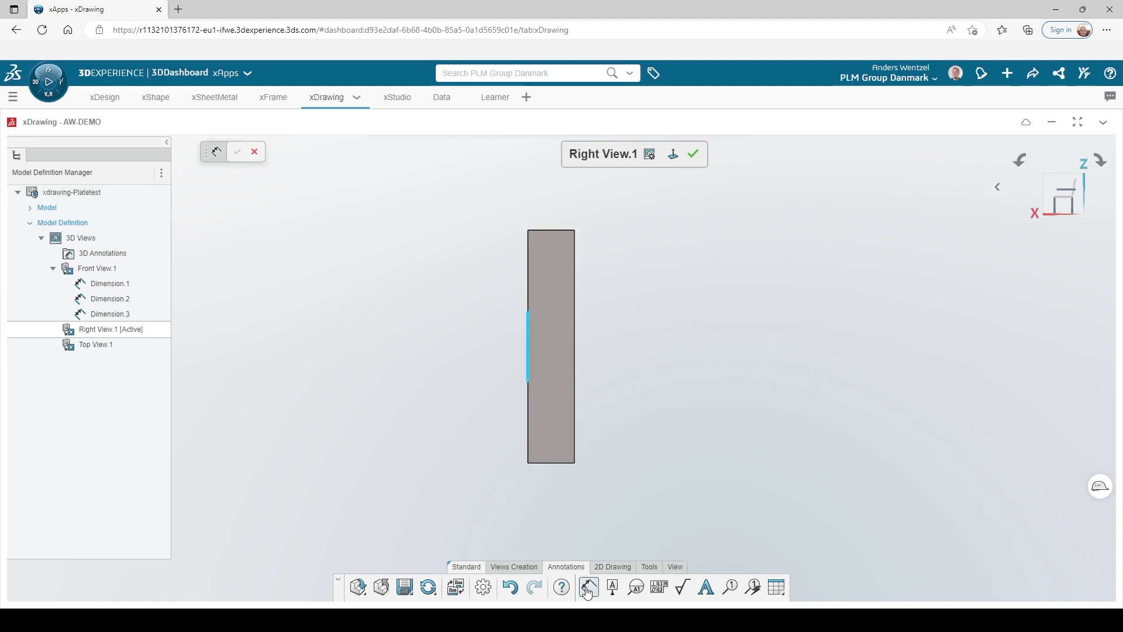
pyautogui.click(559, 232)
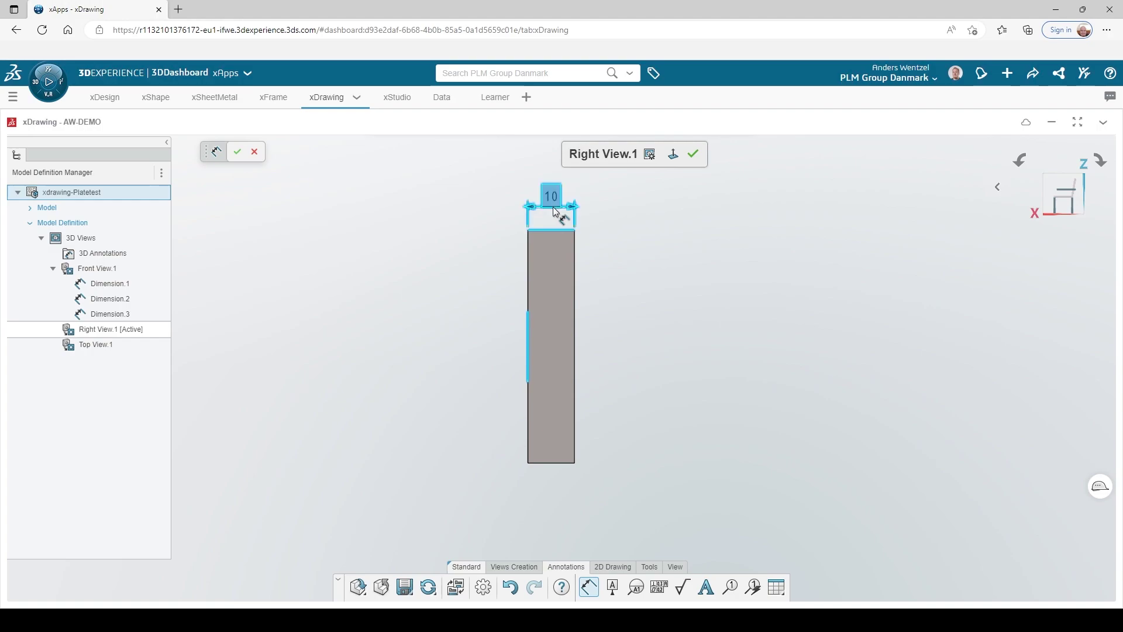
pyautogui.click(553, 206)
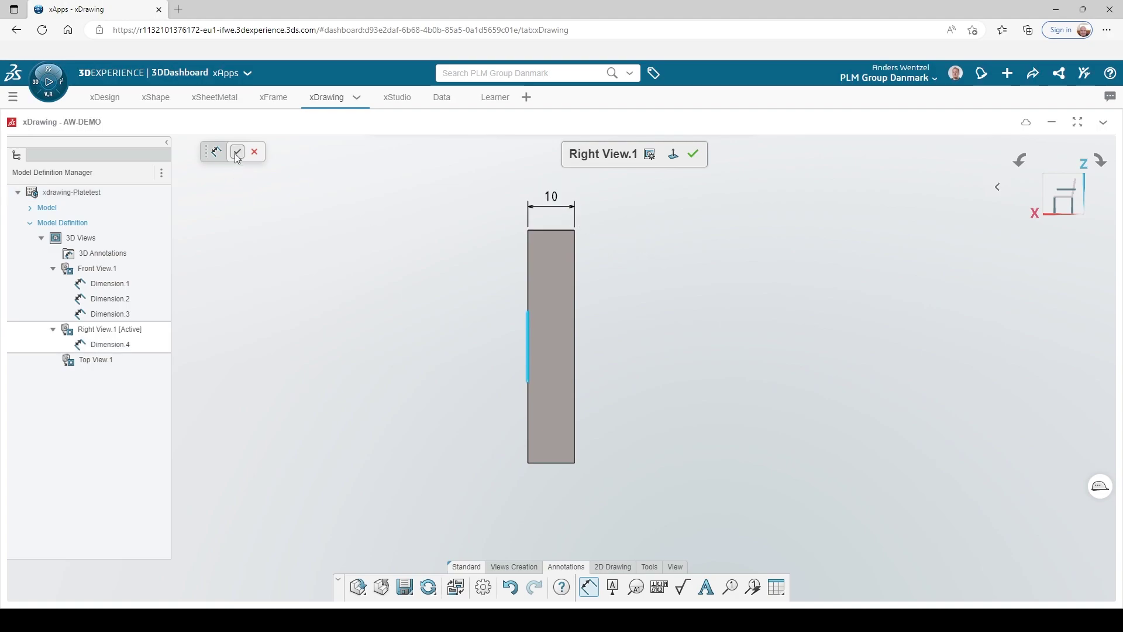
pyautogui.click(237, 153)
pyautogui.doubleClick(97, 361)
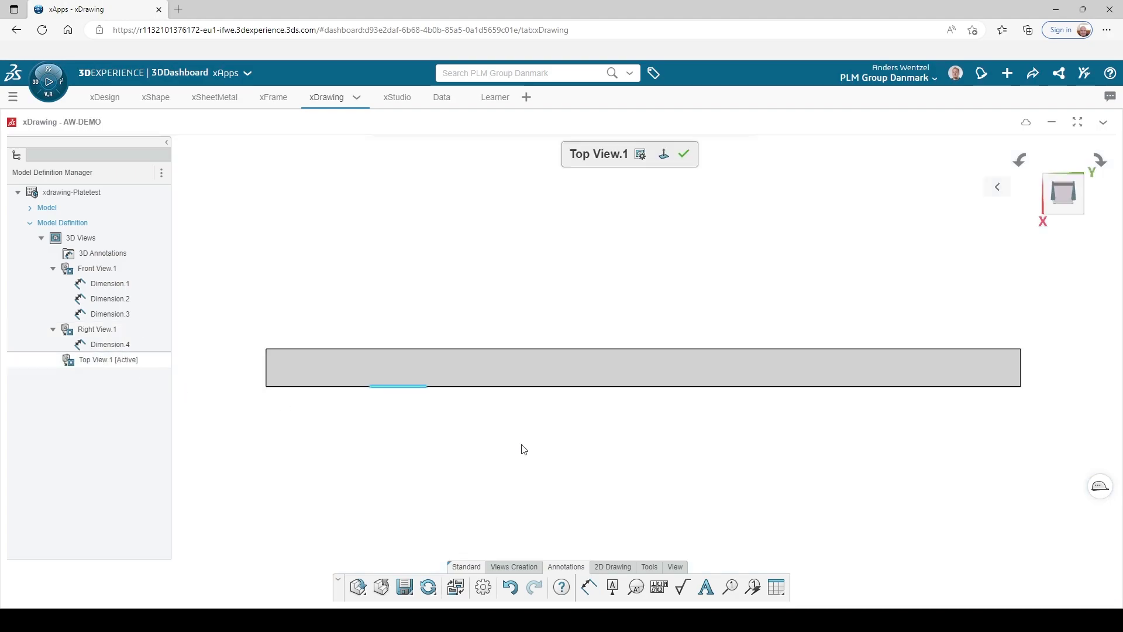
# - Place an Ra 30 basic surface finish symbol on the plate's top edge in Top View.1
pyautogui.click(682, 587)
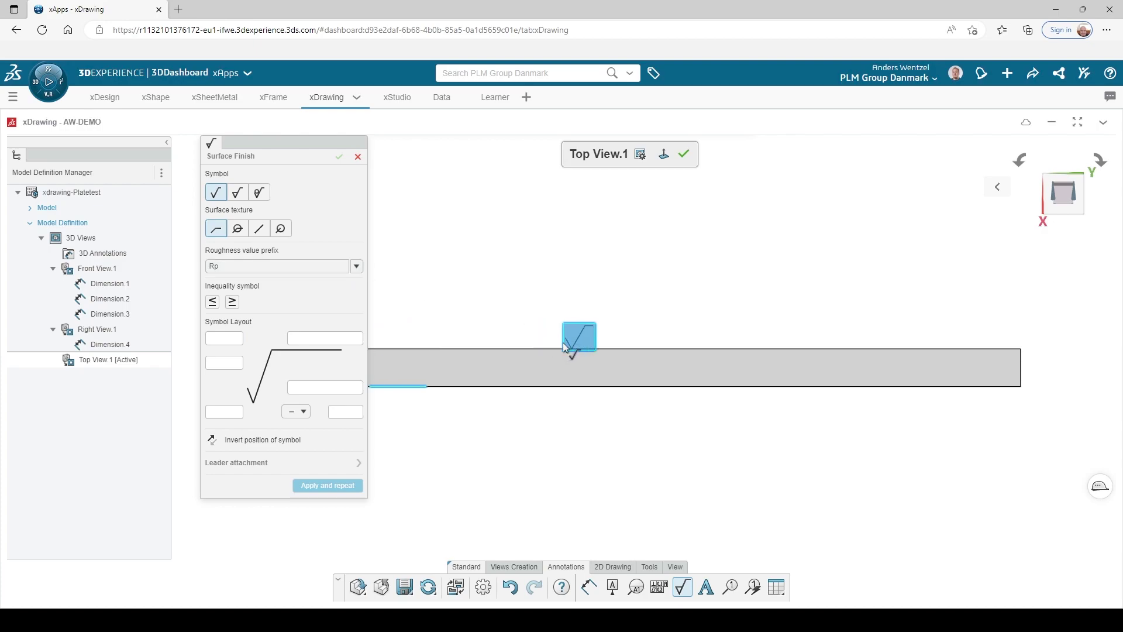
pyautogui.click(356, 266)
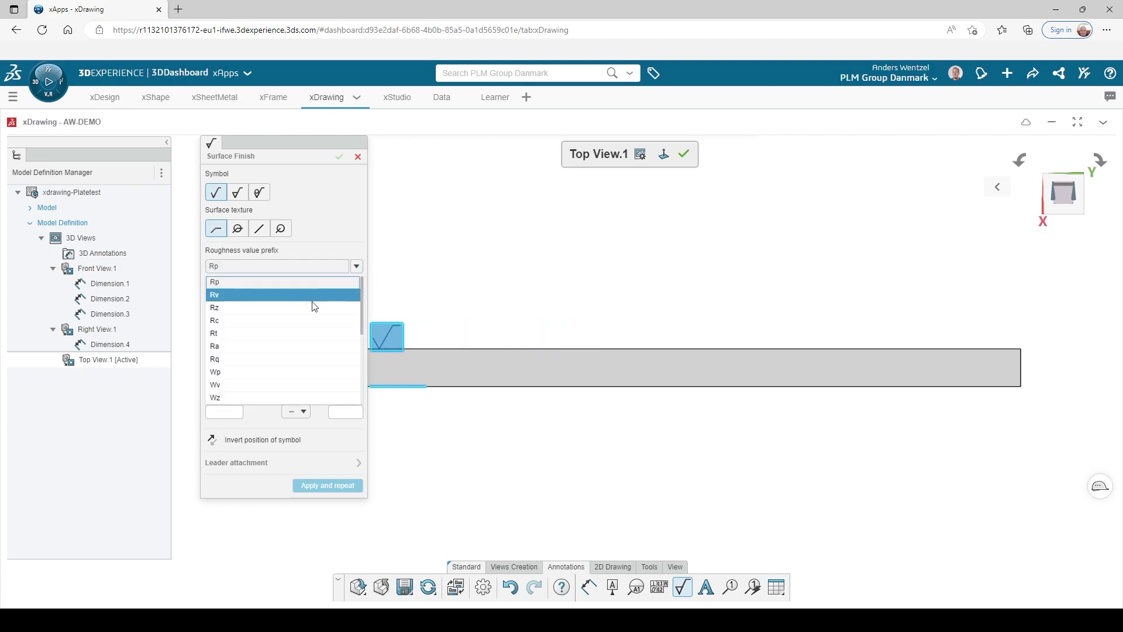
pyautogui.click(311, 345)
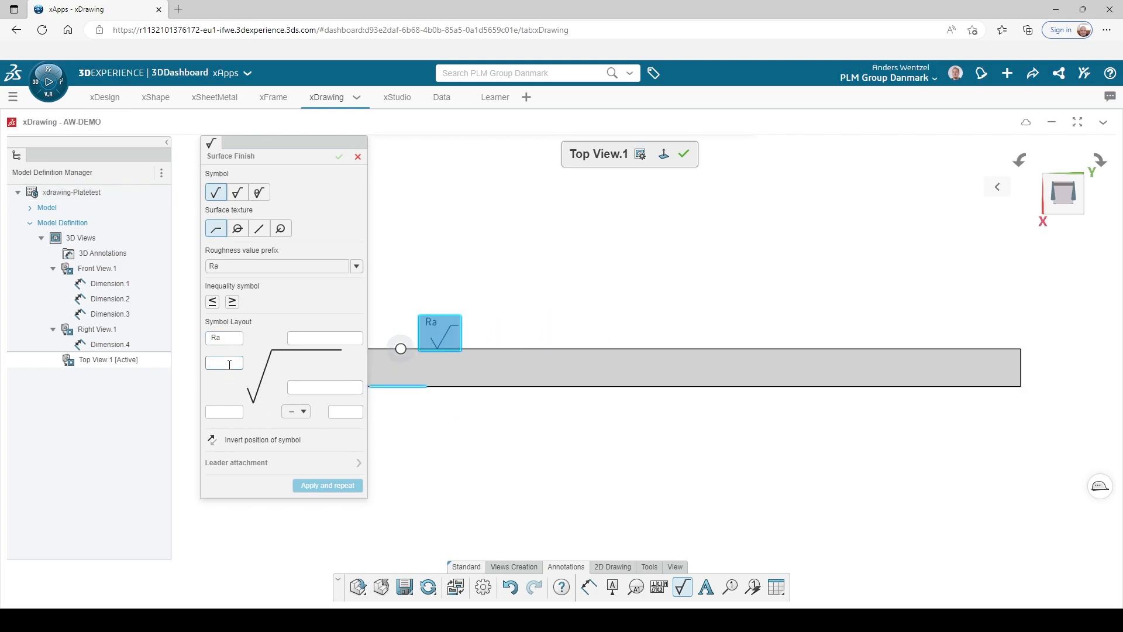
pyautogui.write('30')
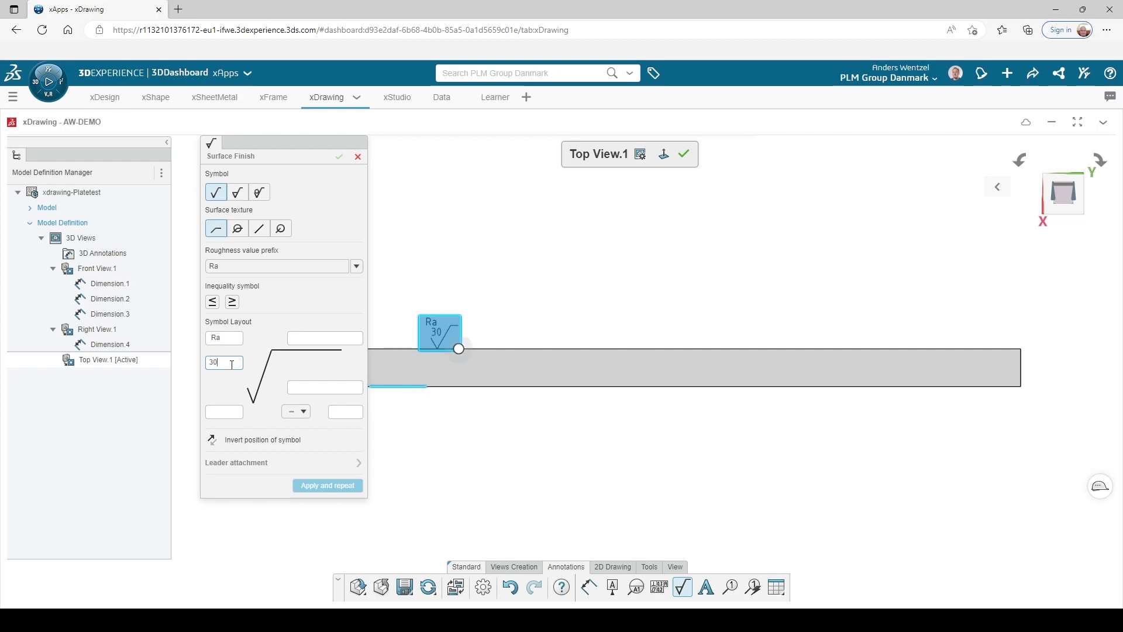
pyautogui.click(242, 198)
pyautogui.click(258, 193)
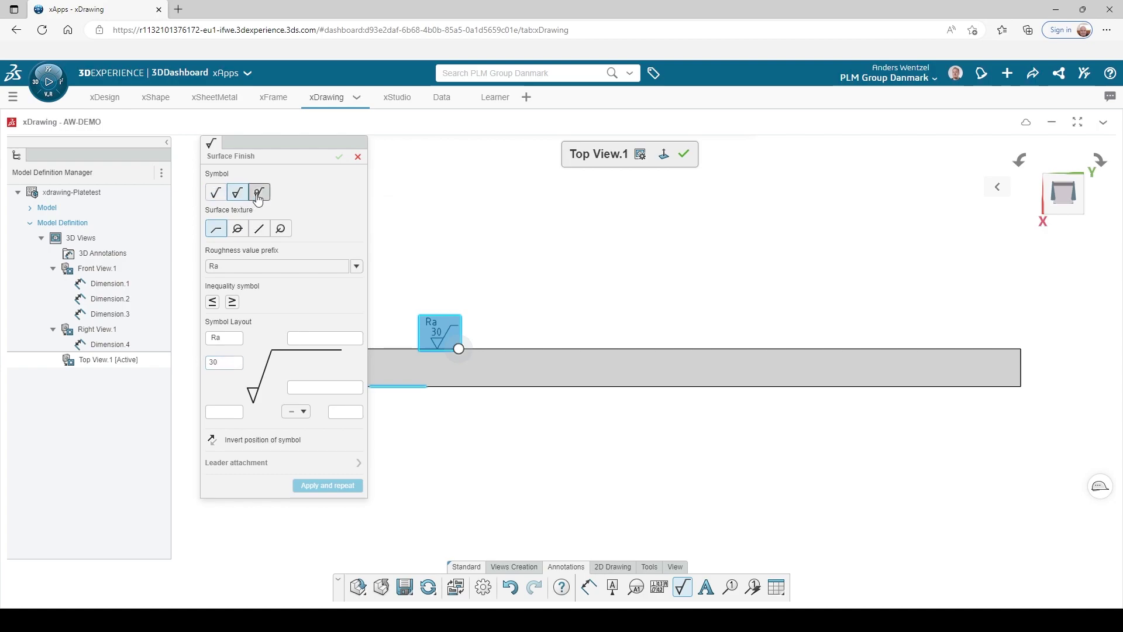
pyautogui.click(220, 196)
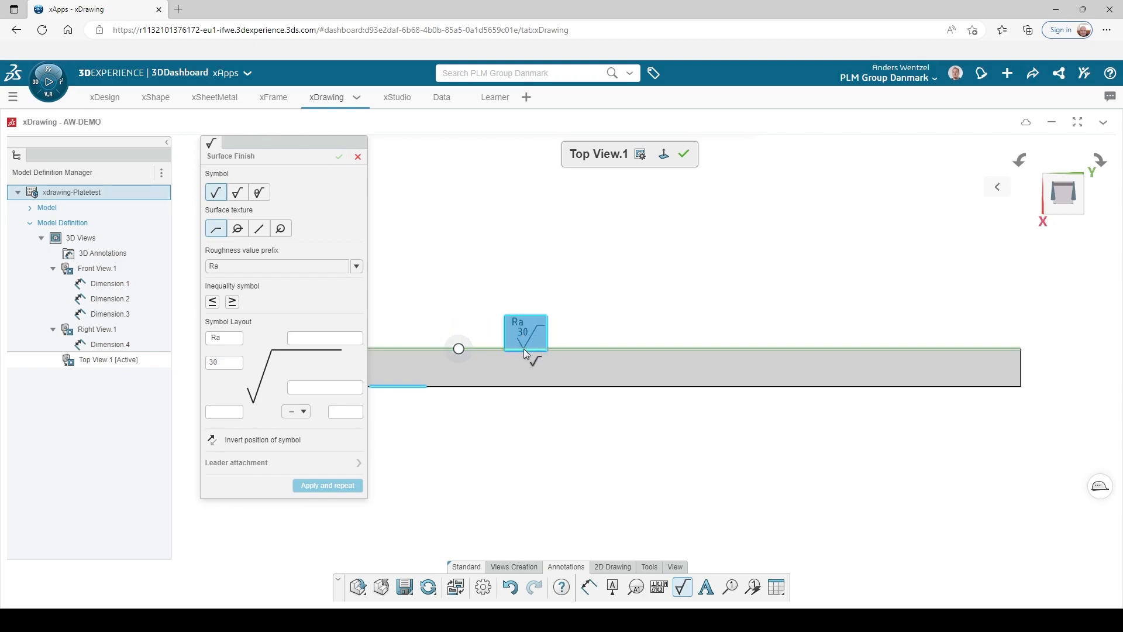
pyautogui.click(525, 350)
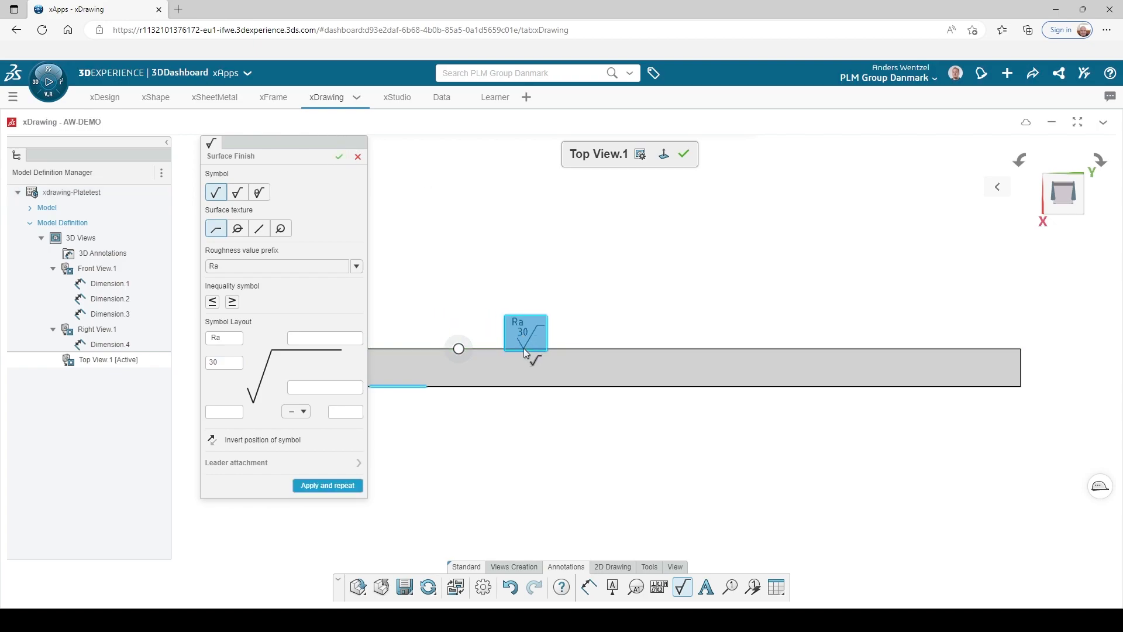
pyautogui.click(339, 156)
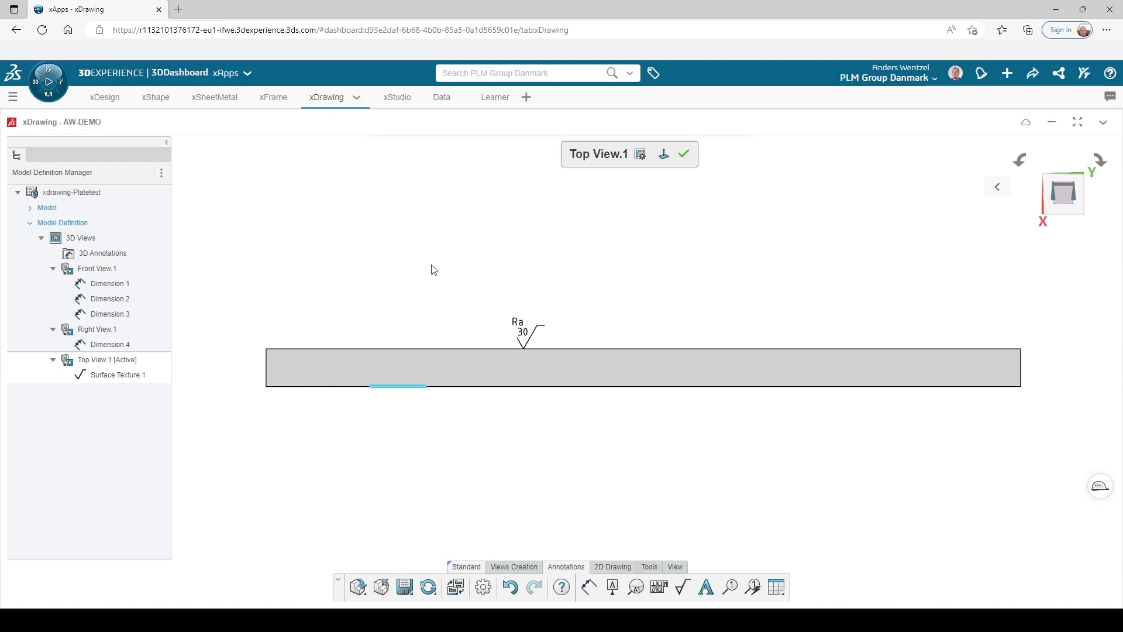
# - Exit Top View.1 back to 3D Annotations, pick a hole, then clear the selection
pyautogui.click(683, 153)
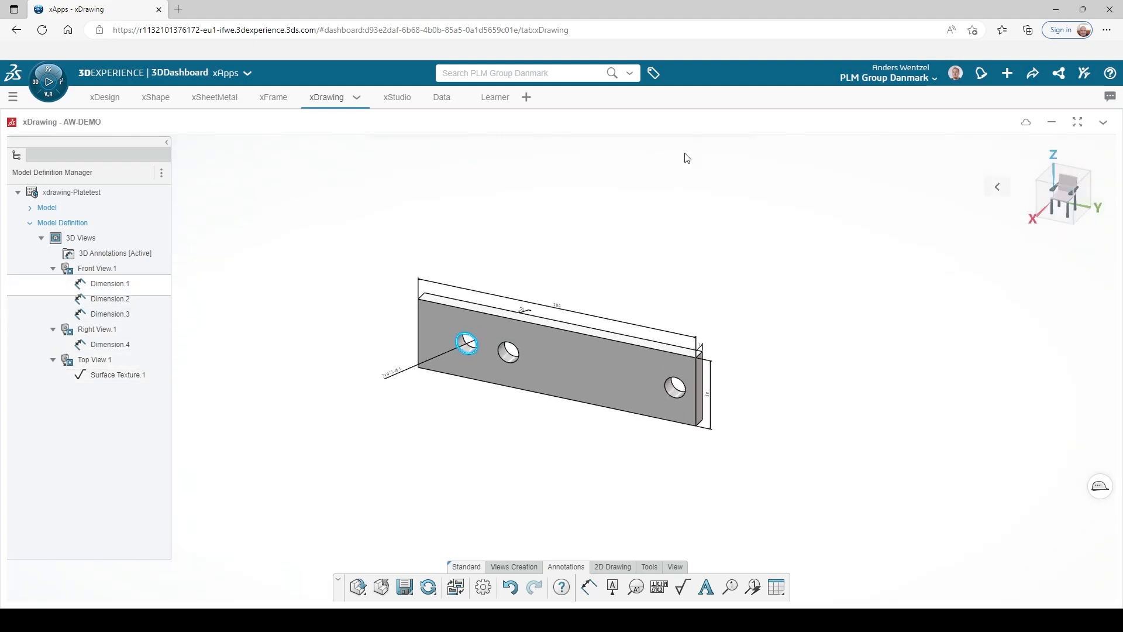
pyautogui.click(498, 351)
pyautogui.click(493, 424)
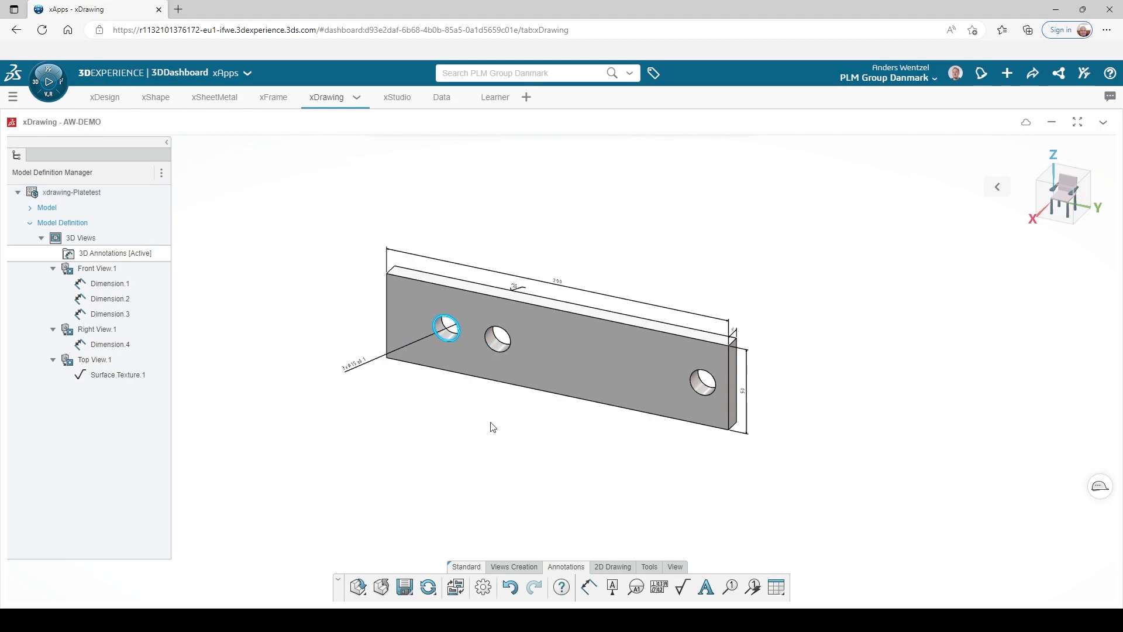
# - Check the Front, Right and Top view annotations, orbiting the plate, then return to 3D Annotations
pyautogui.doubleClick(108, 272)
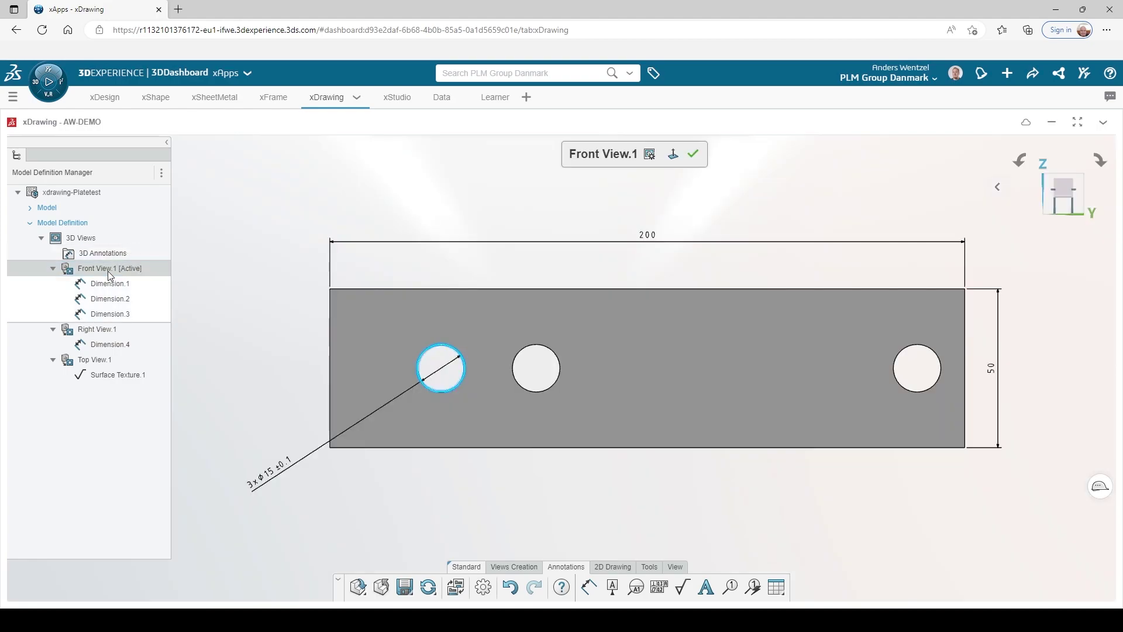
pyautogui.doubleClick(116, 328)
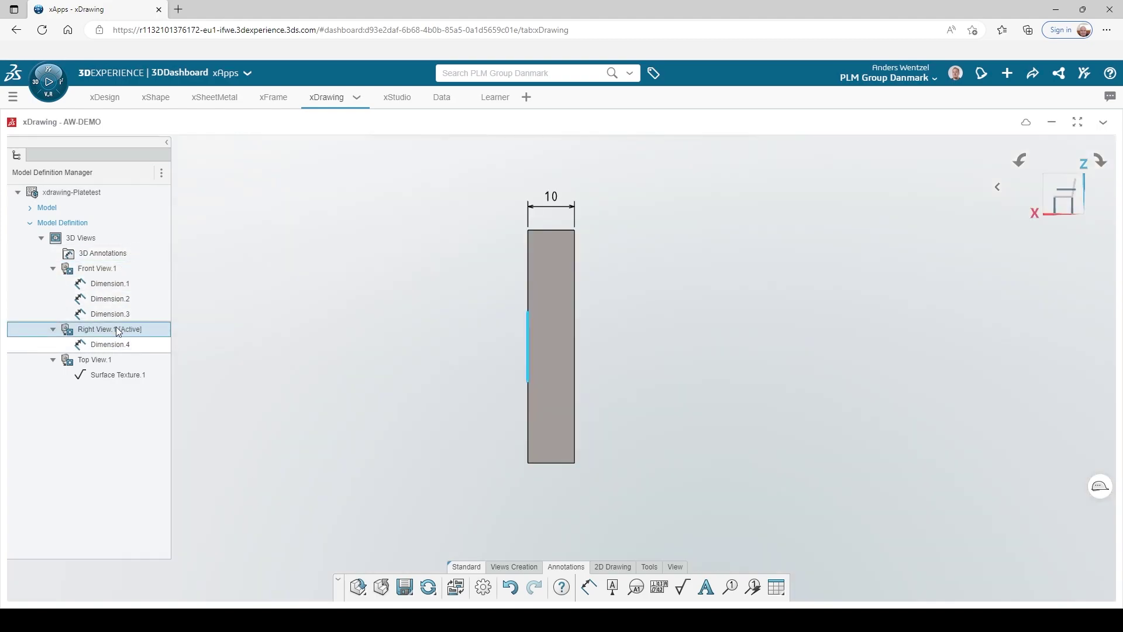
pyautogui.doubleClick(112, 358)
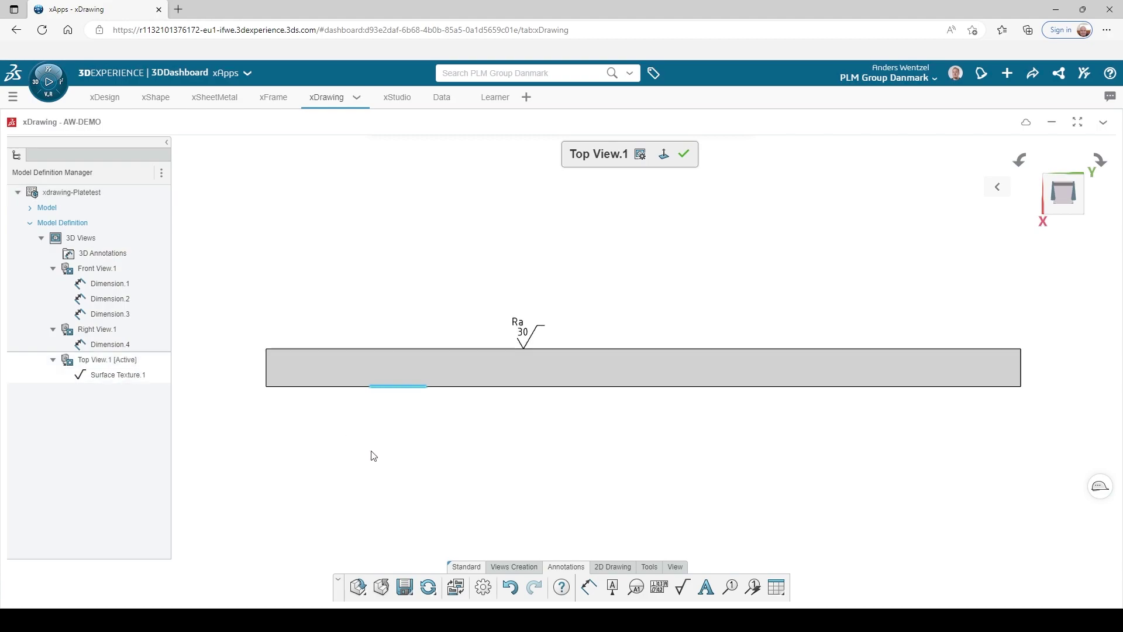
pyautogui.moveTo(406, 471); pyautogui.dragTo(379, 353, button='middle')
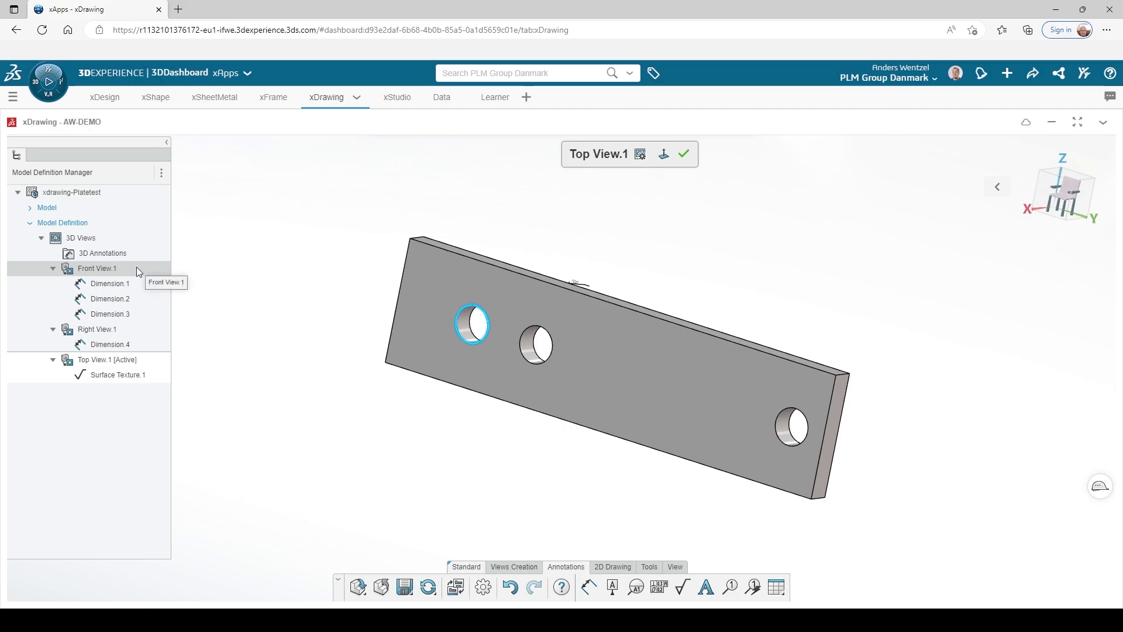
pyautogui.click(684, 153)
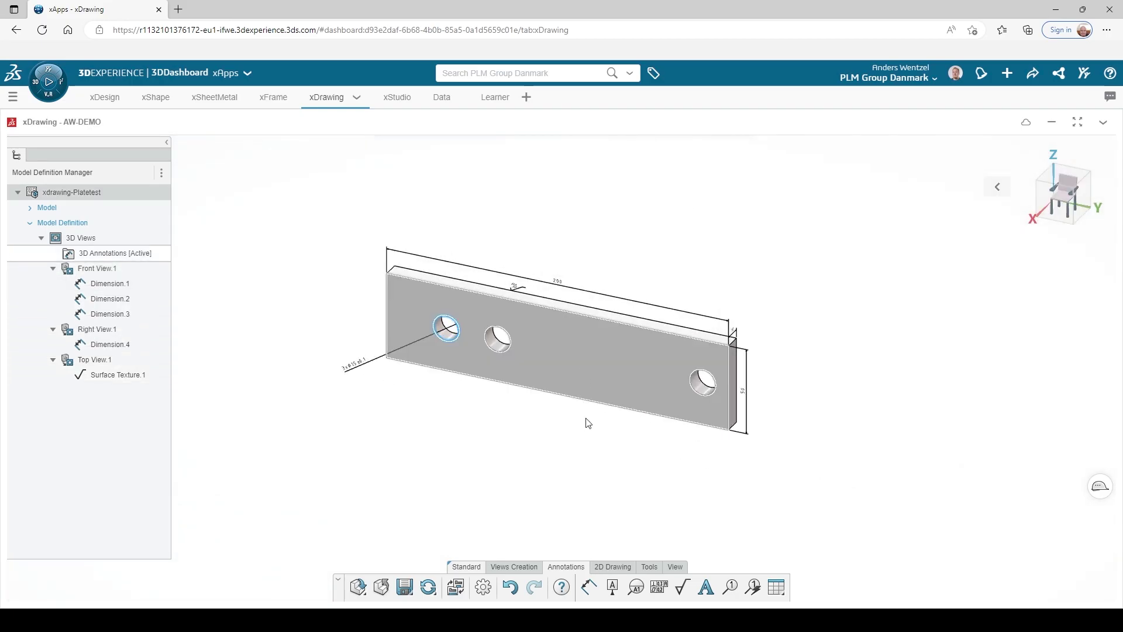
pyautogui.click(613, 569)
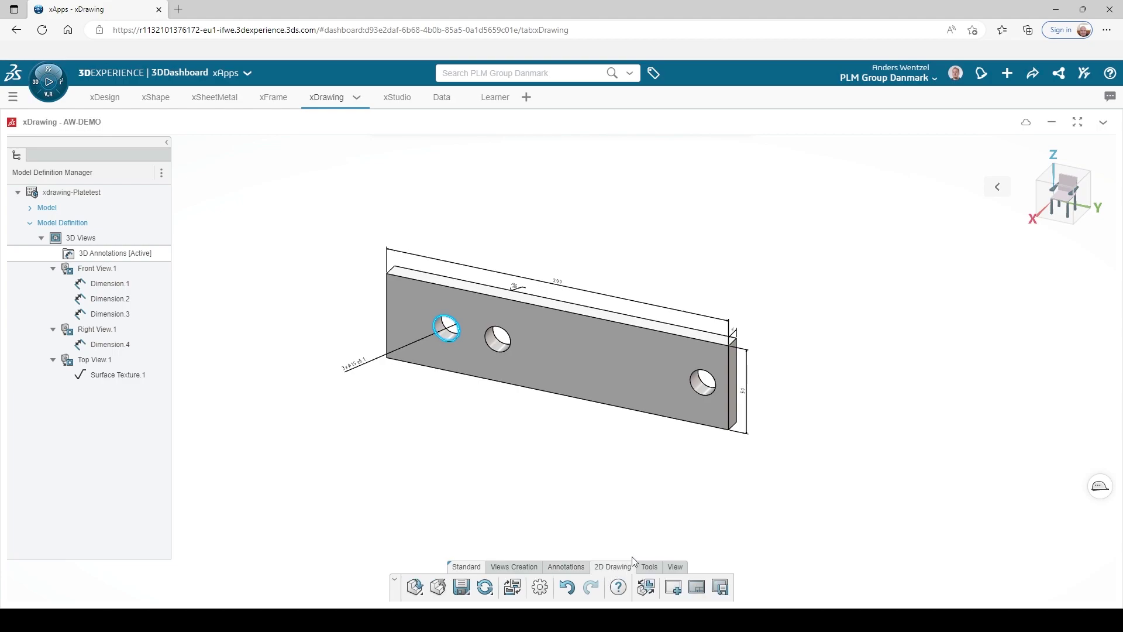
# - Create Sheet.1 as a new standard-format A3 landscape sheet with title block
pyautogui.click(673, 588)
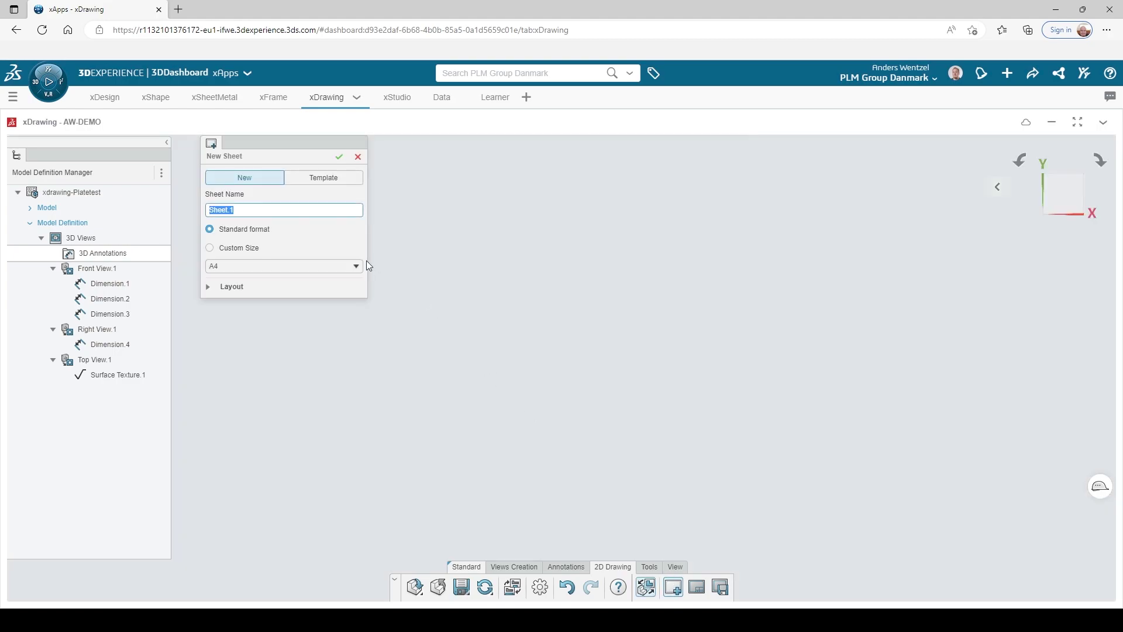
pyautogui.click(334, 180)
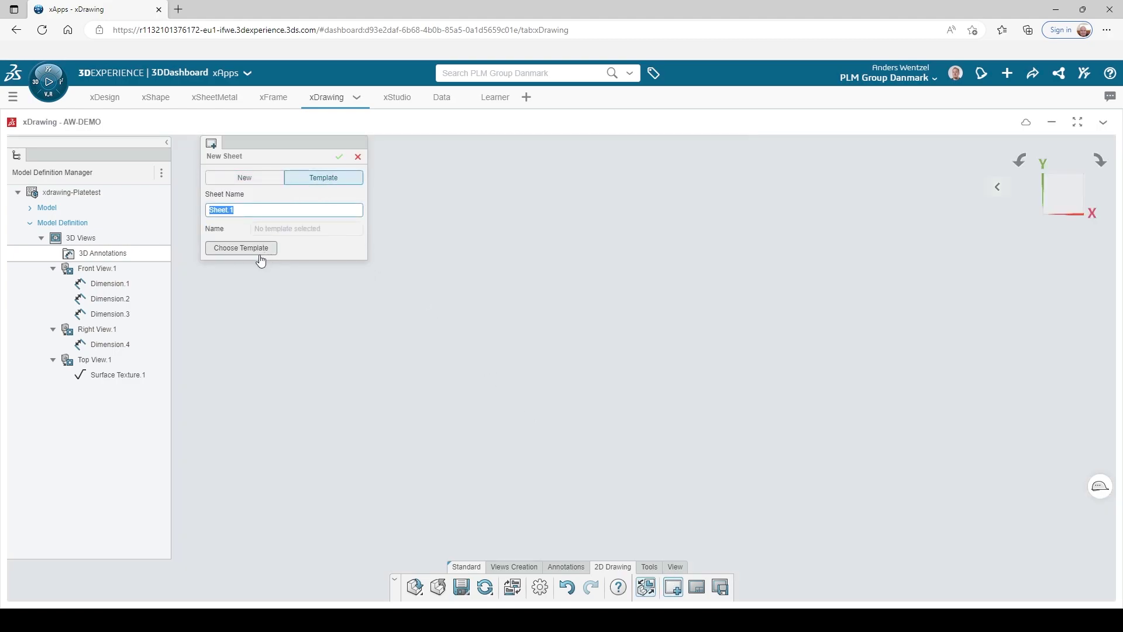
pyautogui.click(267, 185)
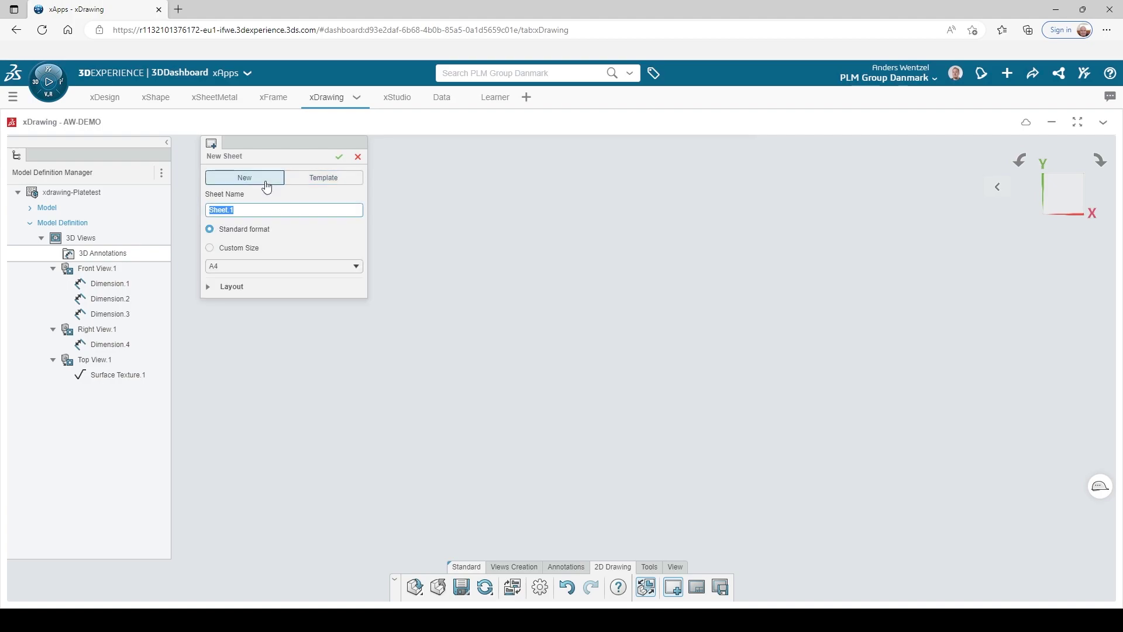
pyautogui.click(356, 268)
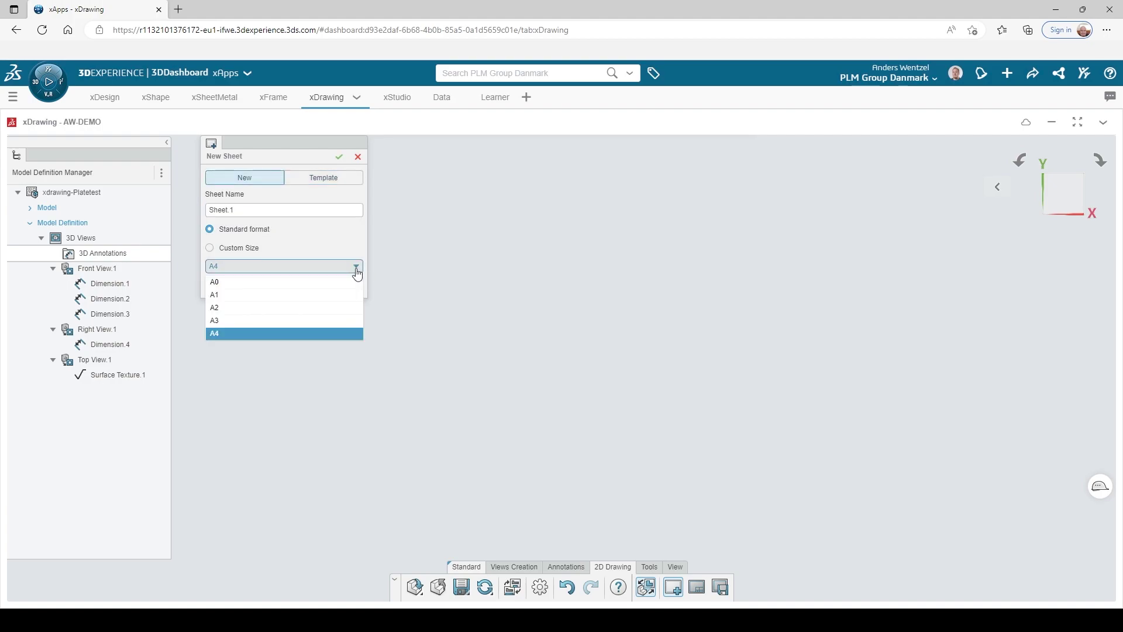
pyautogui.click(328, 320)
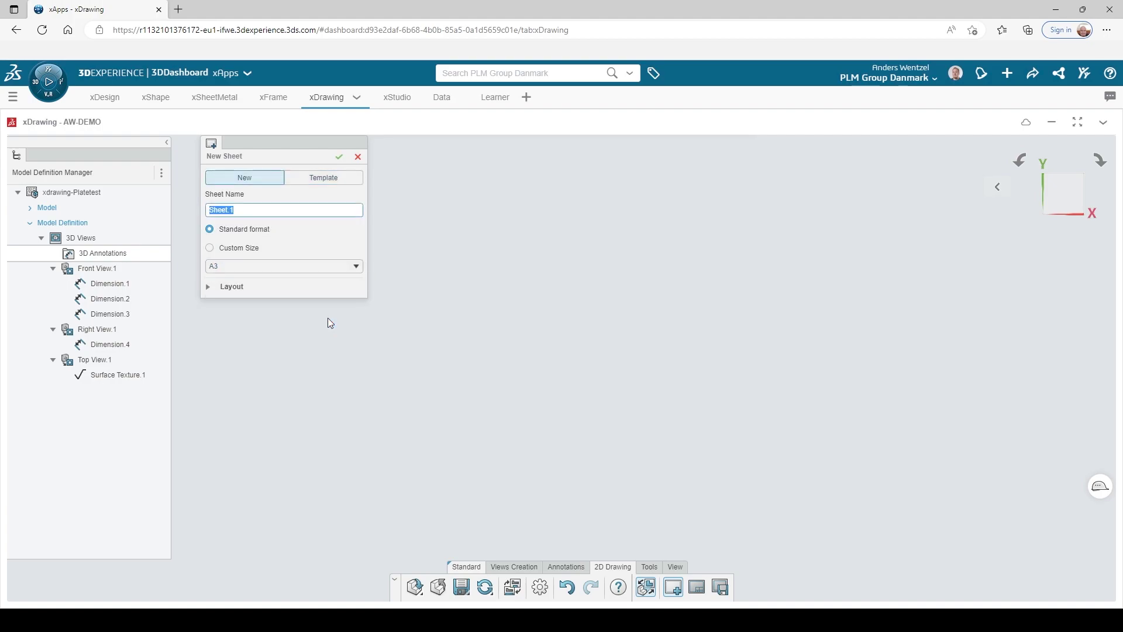
pyautogui.click(288, 294)
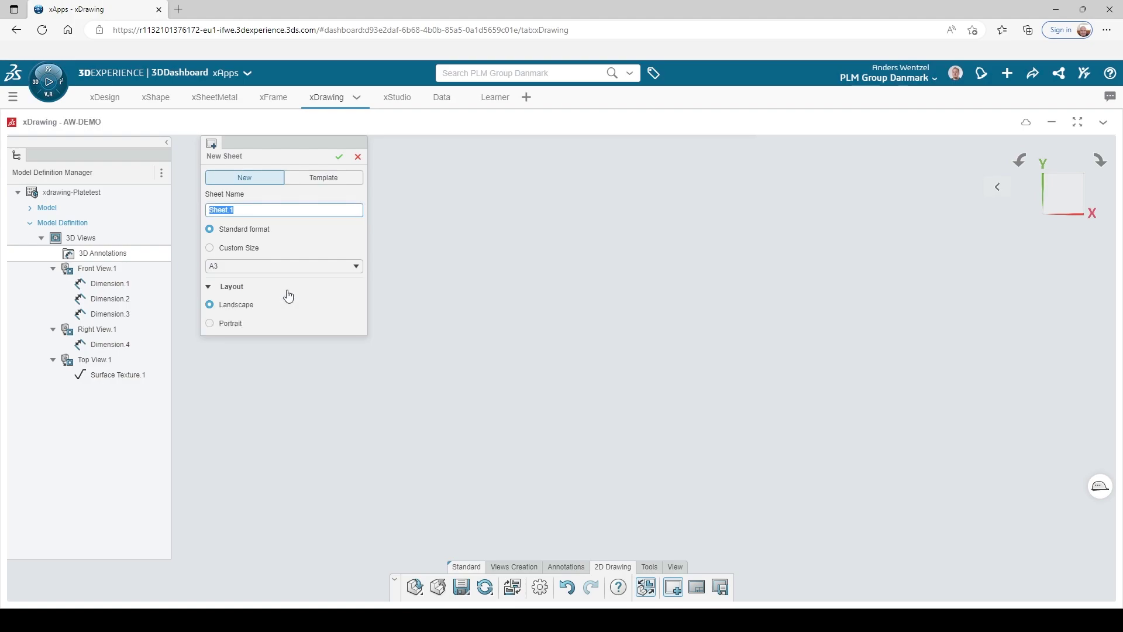
pyautogui.click(339, 157)
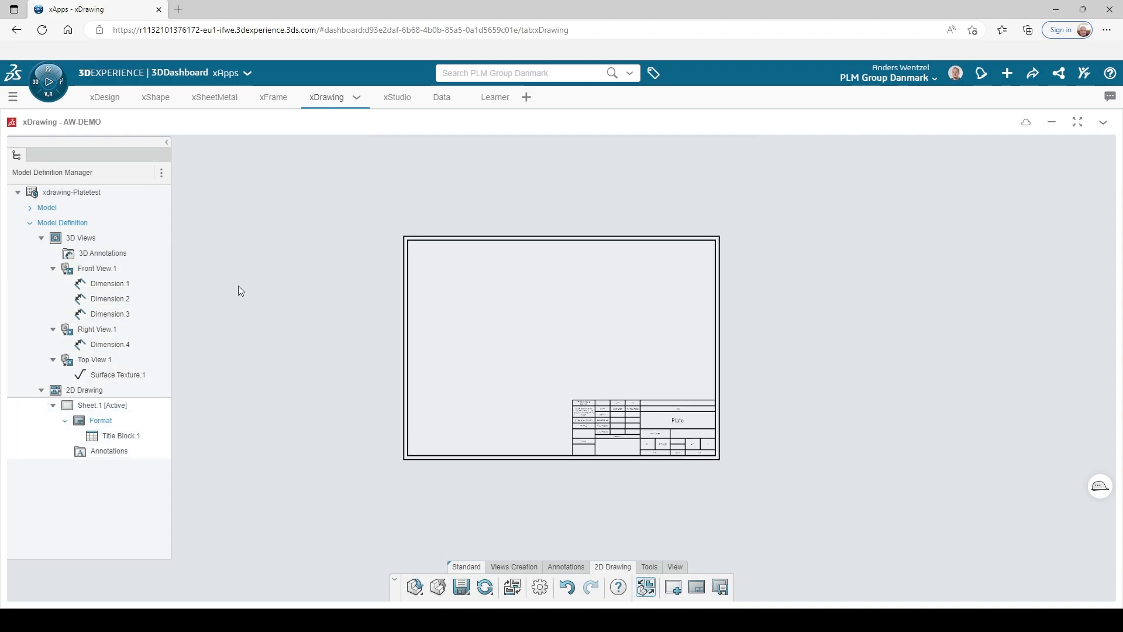
# - Place Front View.1 on Sheet.1, Right View.1 beside it and Top View.1 below it
pyautogui.click(109, 268)
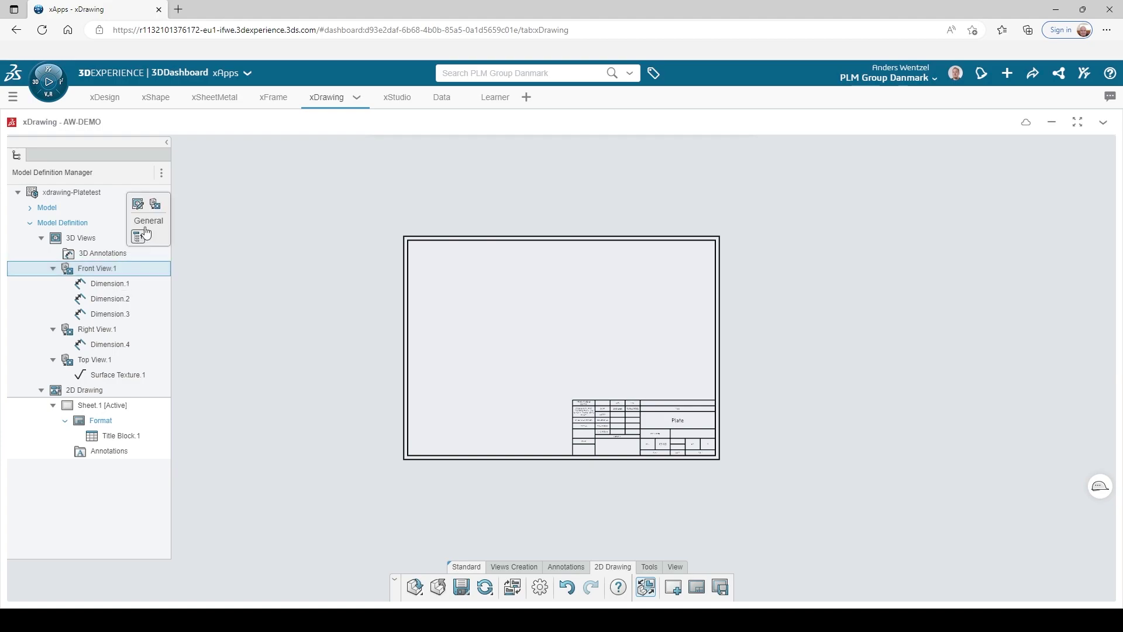
pyautogui.click(155, 205)
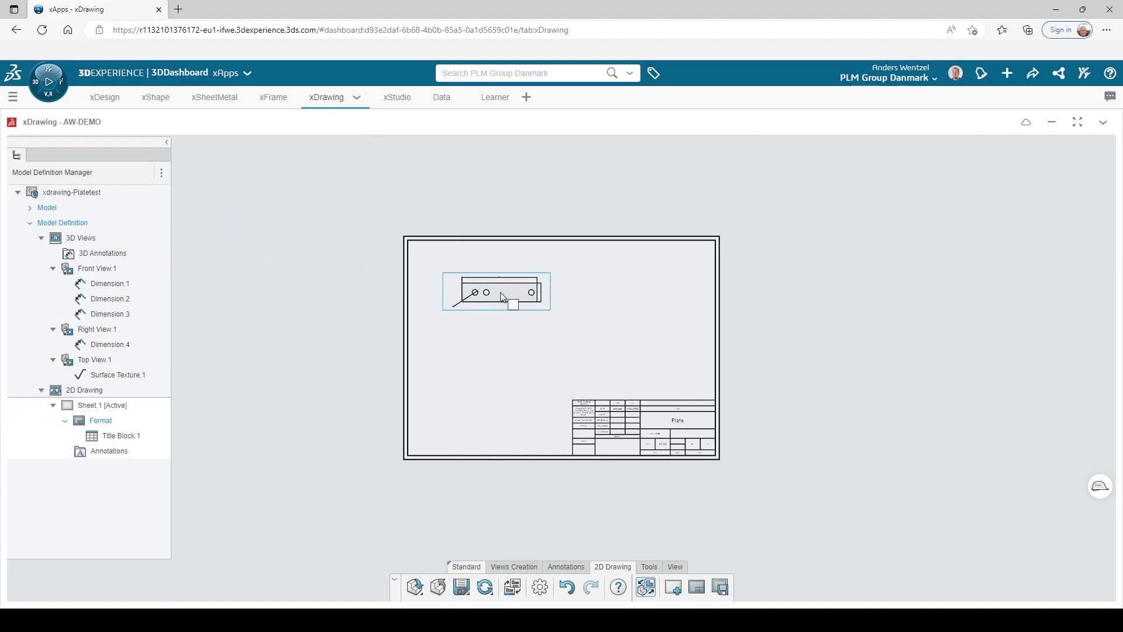
pyautogui.click(501, 293)
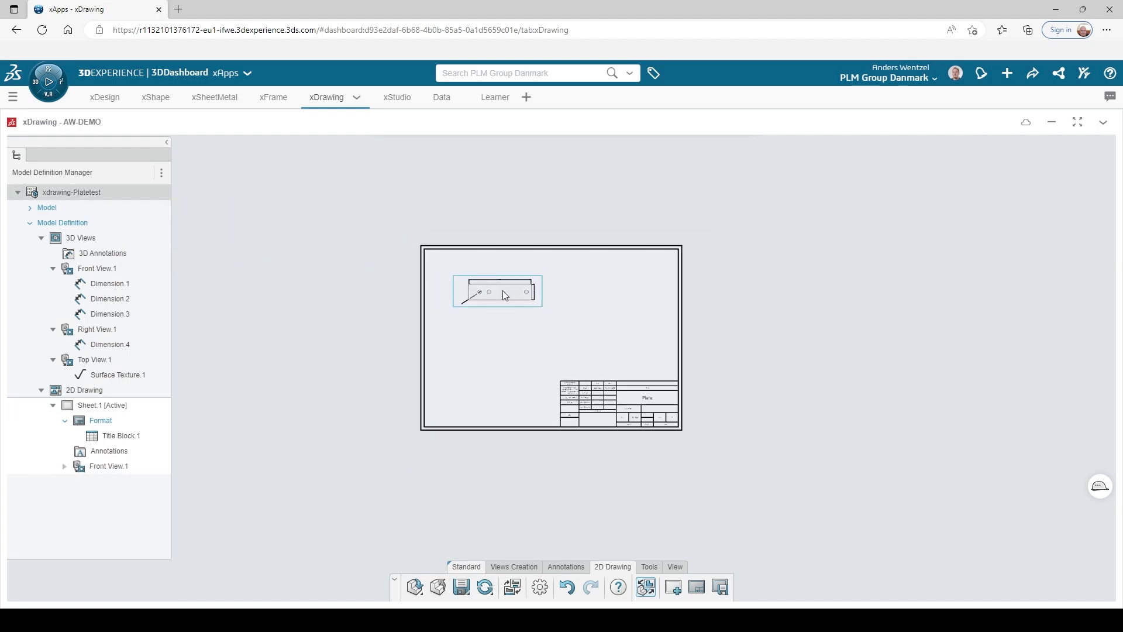
pyautogui.scroll(8, 505, 294)
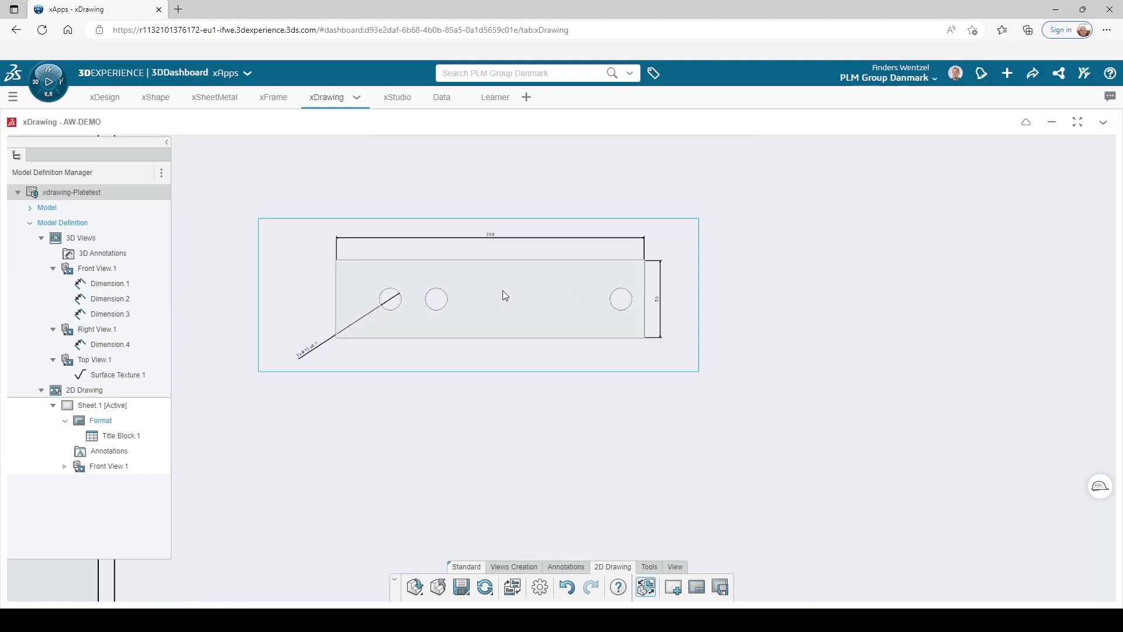
pyautogui.scroll(-6, 504, 292)
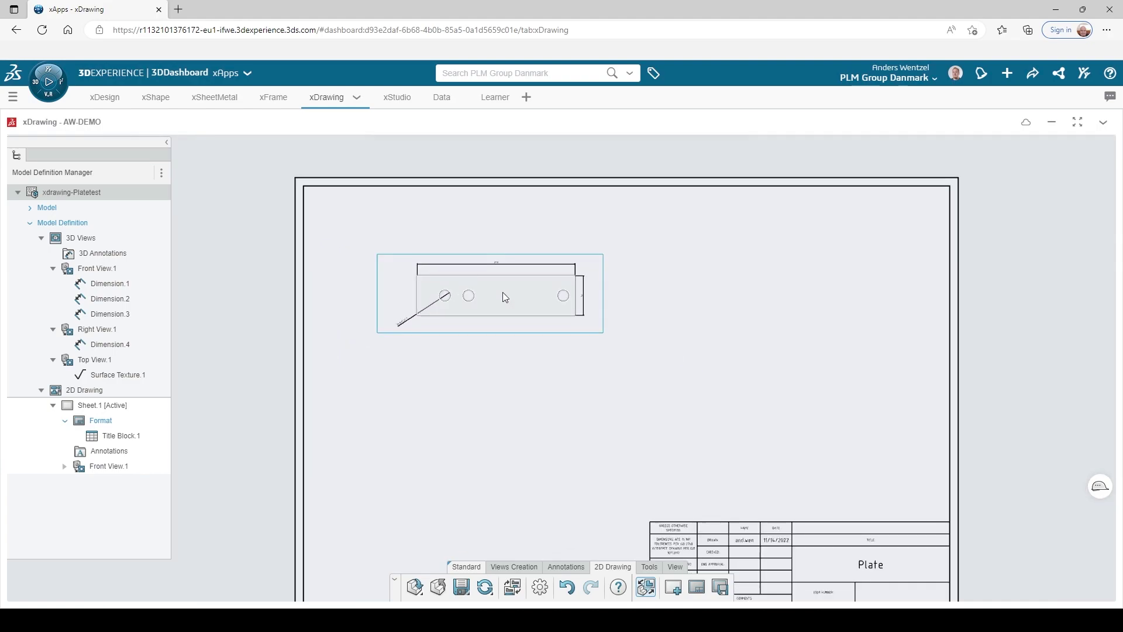
pyautogui.moveTo(85, 331); pyautogui.dragTo(711, 294)
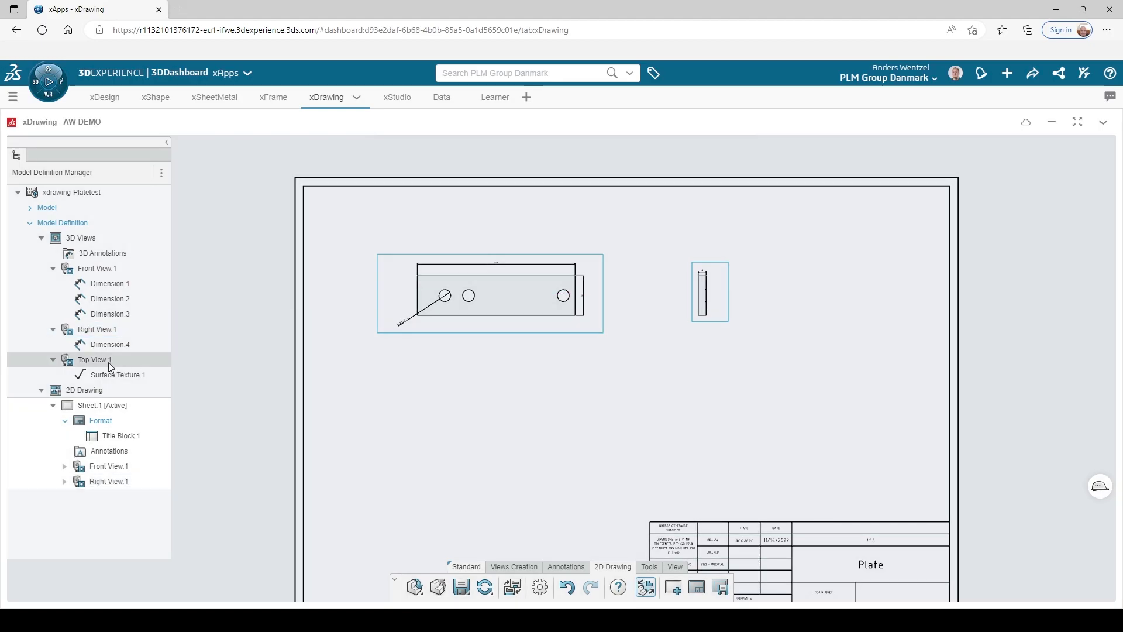
pyautogui.moveTo(107, 362); pyautogui.dragTo(508, 417)
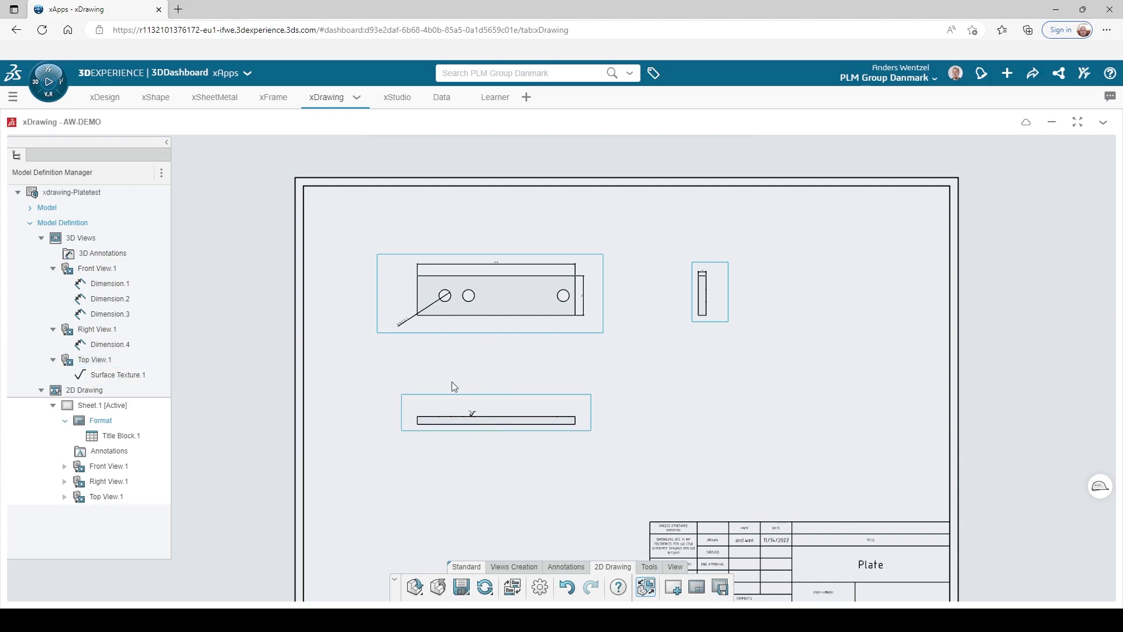
# - Create an Axonometric > Isometric 3D view of the plate, named Isometric View.1
pyautogui.click(72, 237)
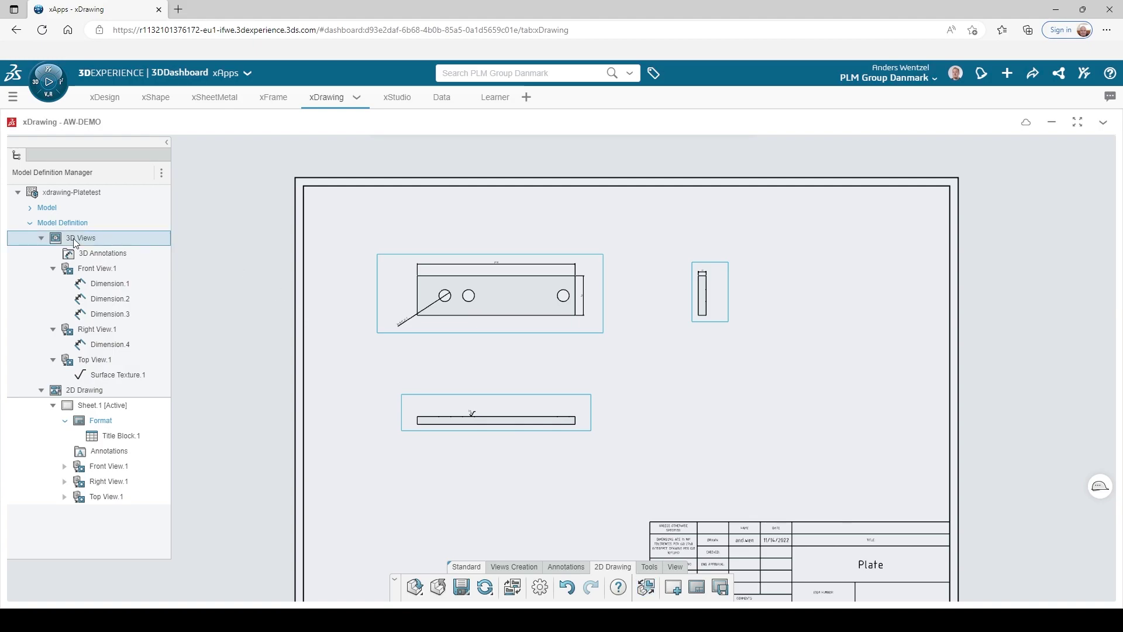
pyautogui.doubleClick(73, 237)
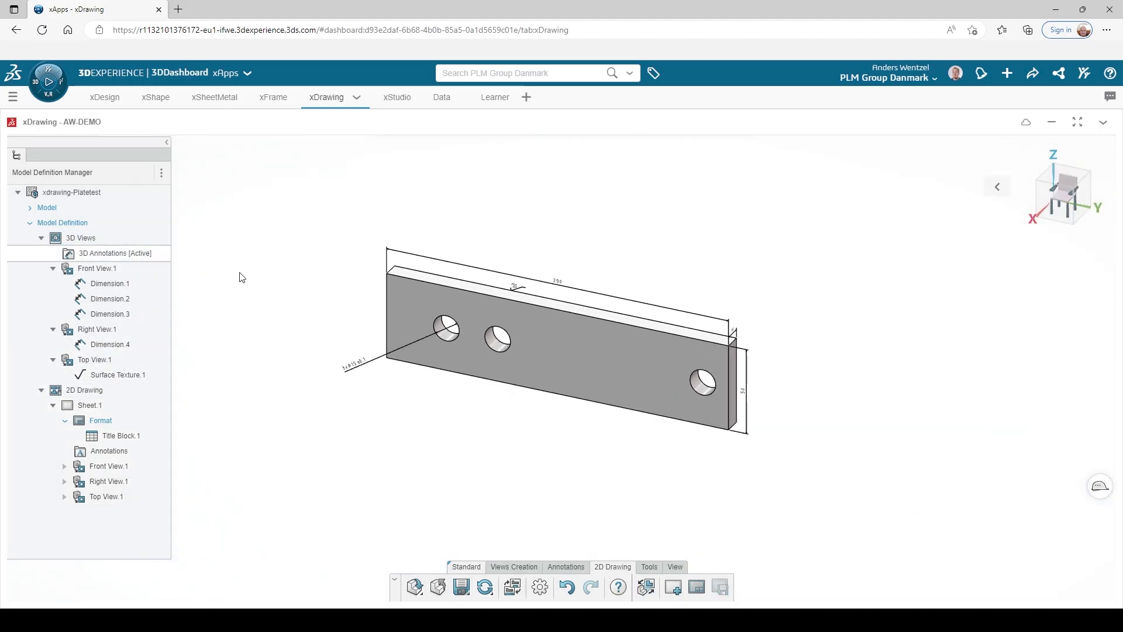
pyautogui.click(537, 568)
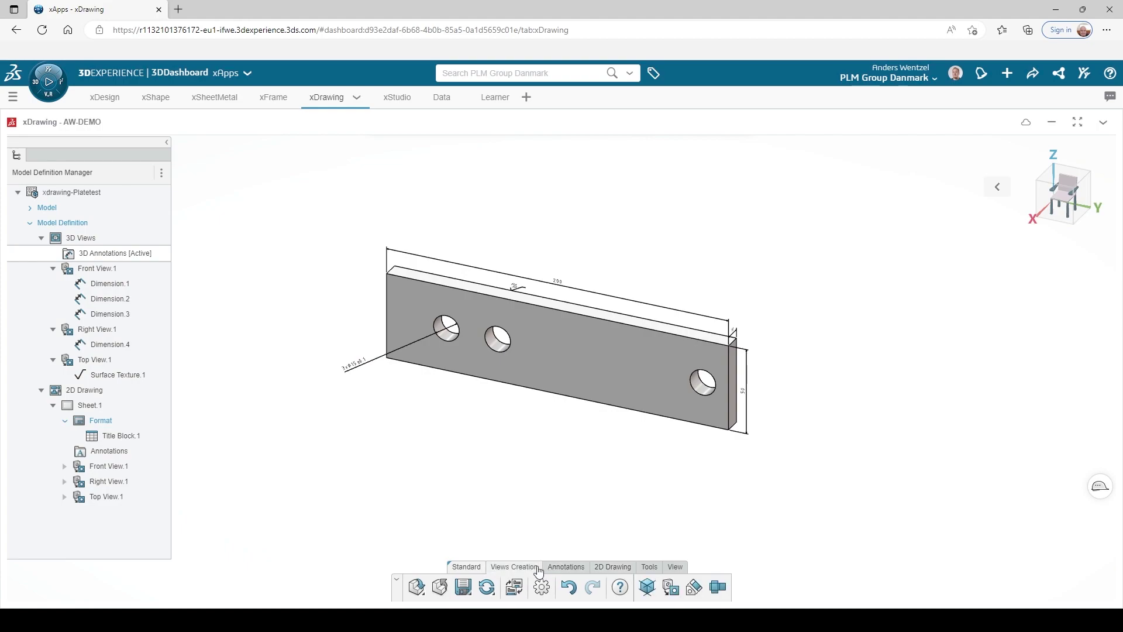
pyautogui.click(649, 588)
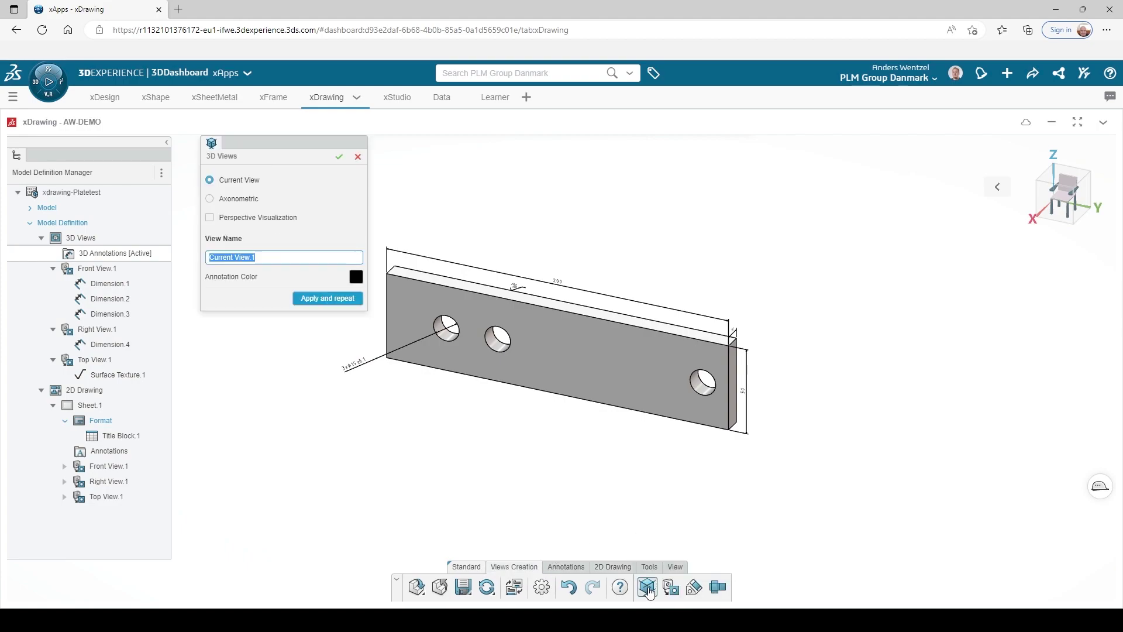
pyautogui.click(242, 200)
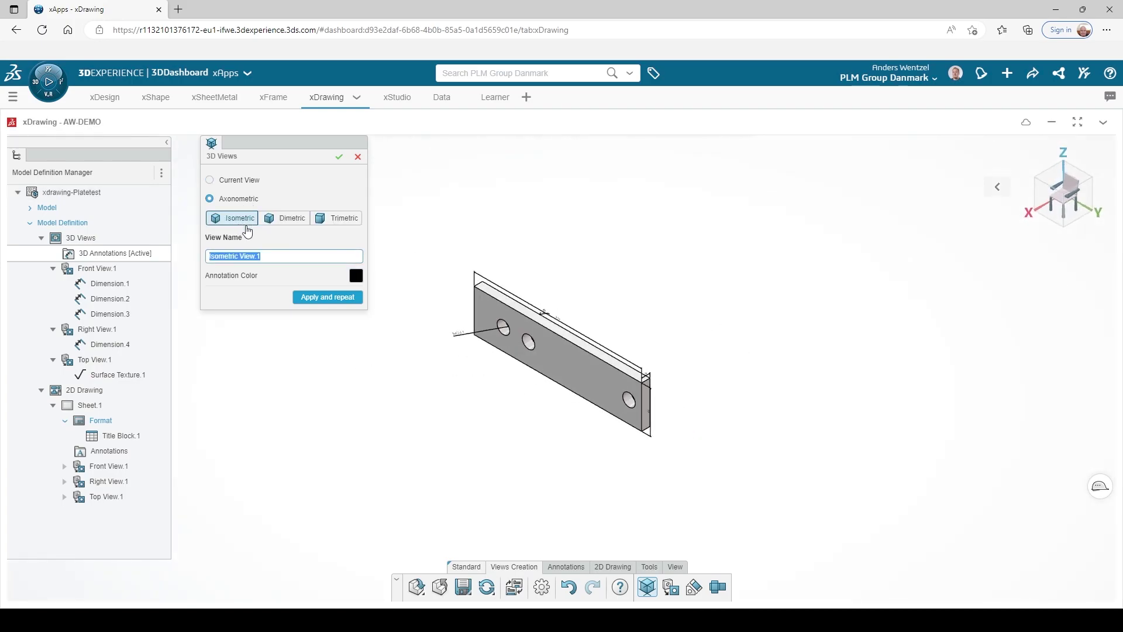
pyautogui.click(339, 158)
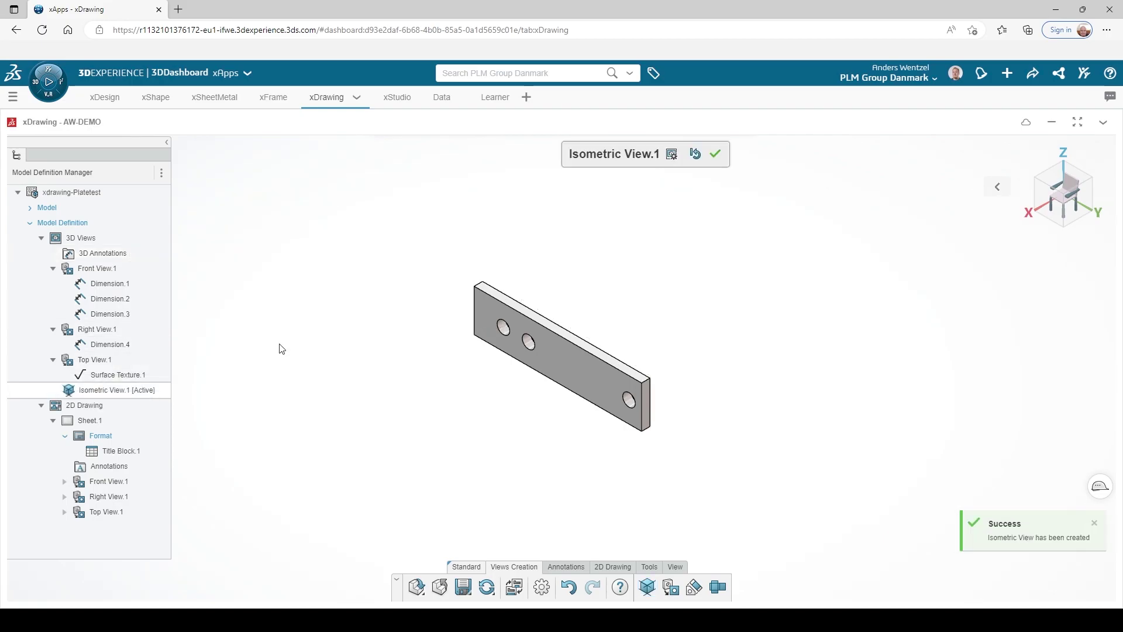
# - Return to the 2D drawing and place Isometric View.1 on the sheet's right side
pyautogui.click(108, 407)
pyautogui.doubleClick(107, 407)
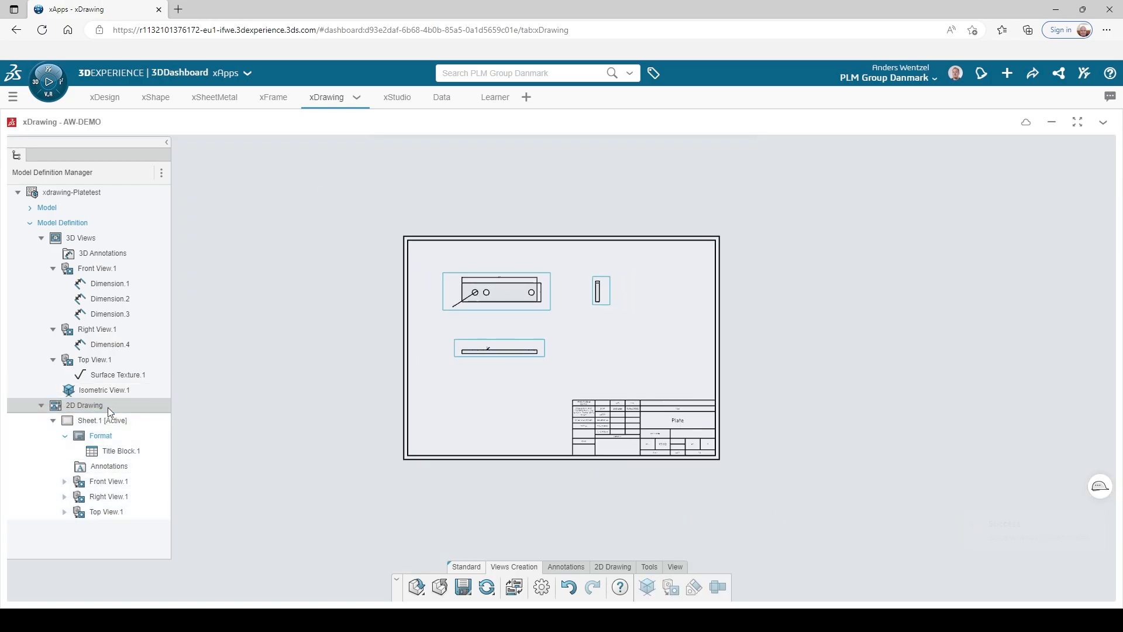
pyautogui.moveTo(109, 392)
pyautogui.mouseDown()
pyautogui.moveTo(547, 373)
pyautogui.moveTo(666, 348)
pyautogui.mouseUp()
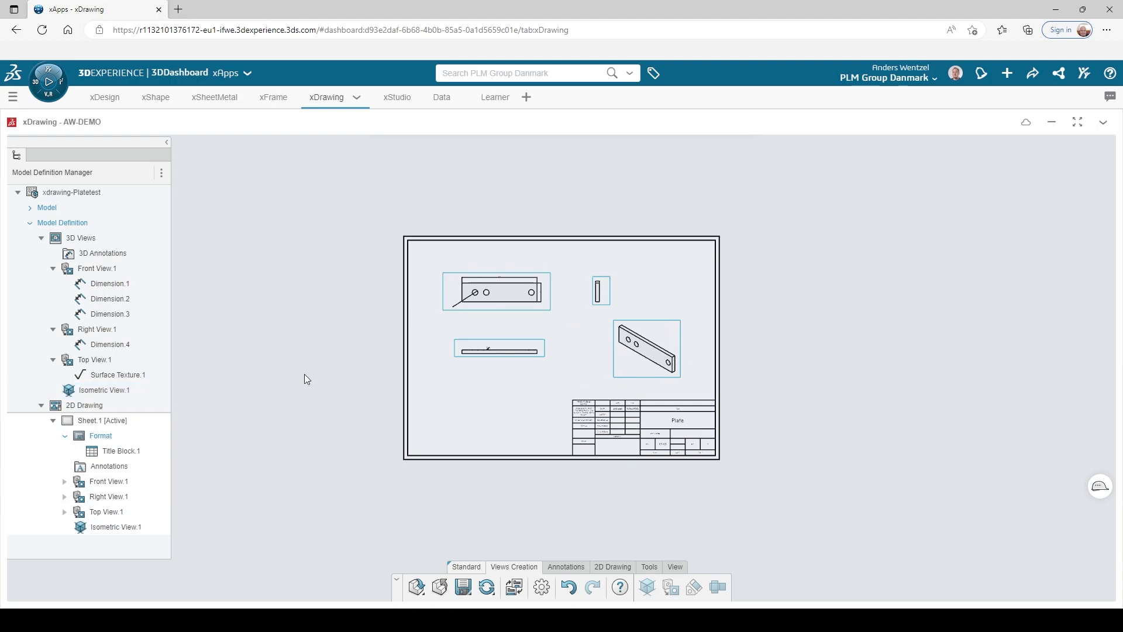
# - Select Front View.1, Right View.1 and Top View.1 together in the tree
pyautogui.click(110, 485)
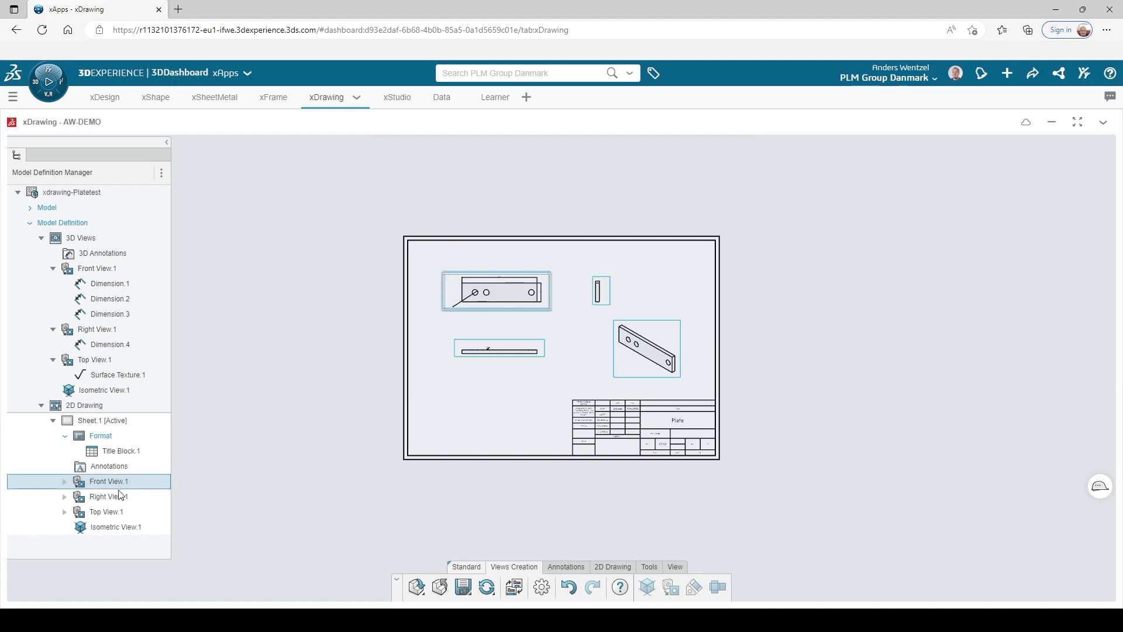
pyautogui.keyDown('ctrl'); pyautogui.click(119, 495); pyautogui.keyUp('ctrl')
pyautogui.keyDown('ctrl'); pyautogui.click(120, 511); pyautogui.keyUp('ctrl')
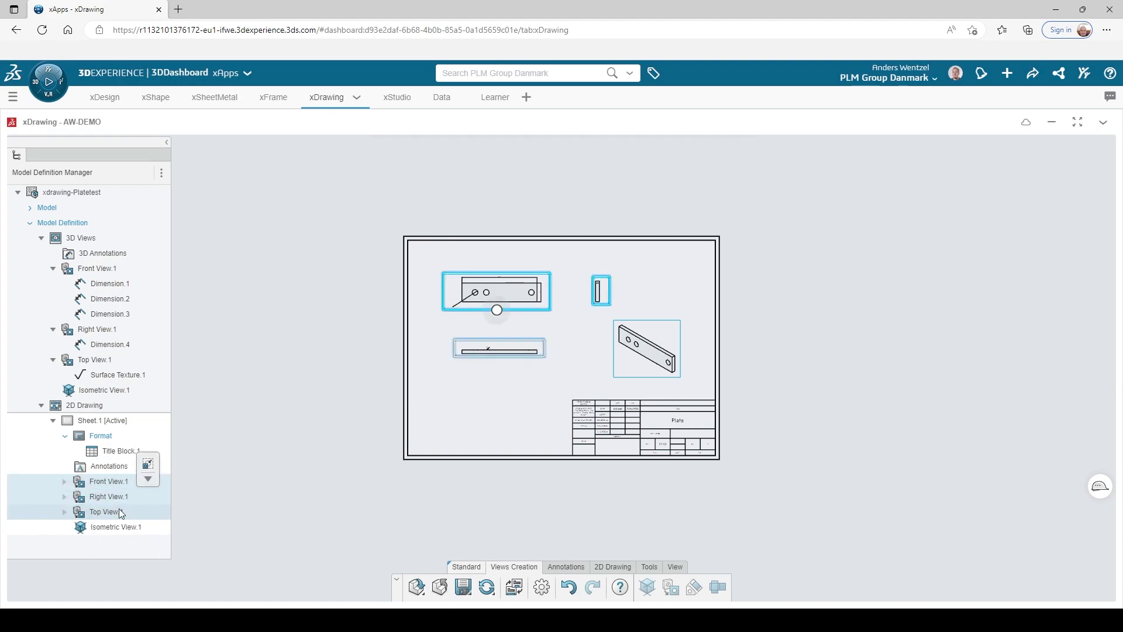
# - Change the scale of the front, right and top views from 1:2 to 1:1
pyautogui.click(148, 464)
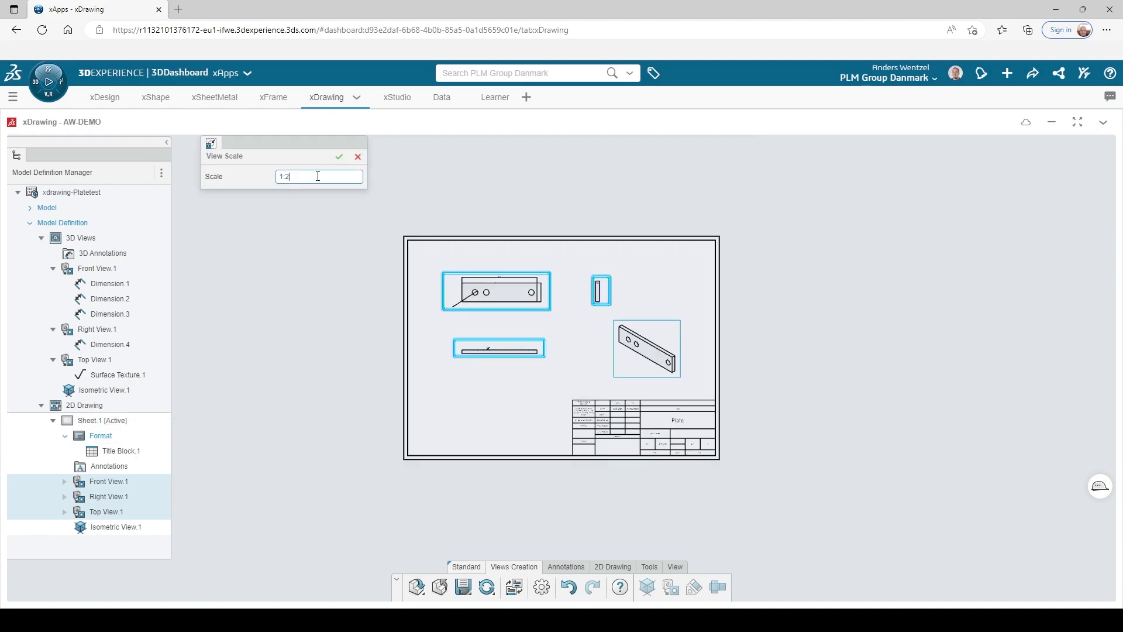
pyautogui.press('BackSpace')
pyautogui.write('1')
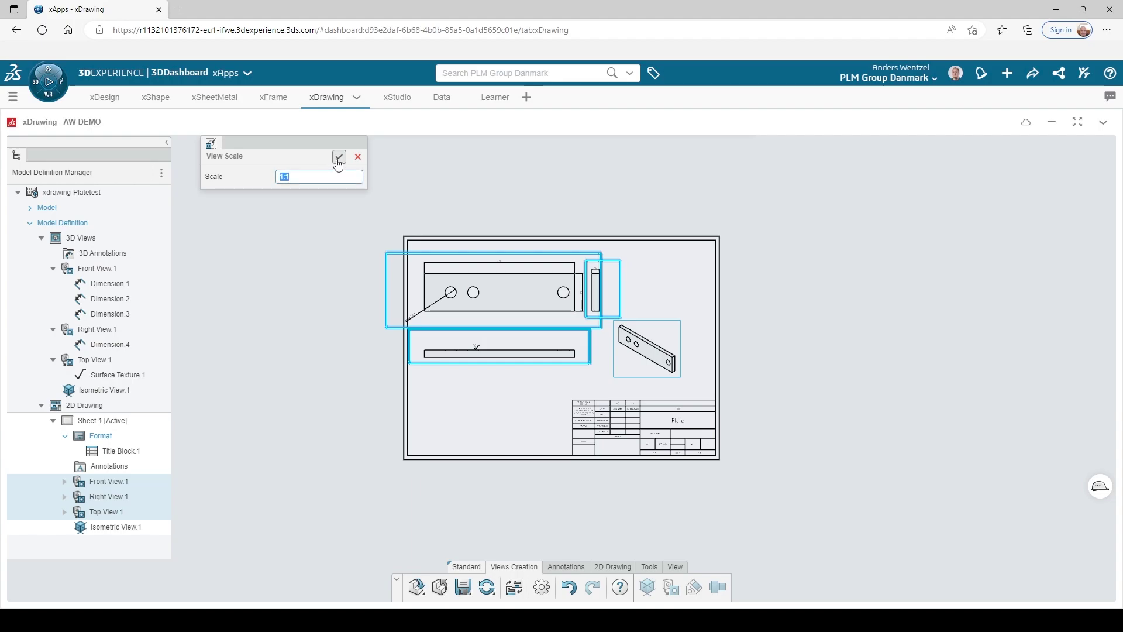
pyautogui.click(338, 158)
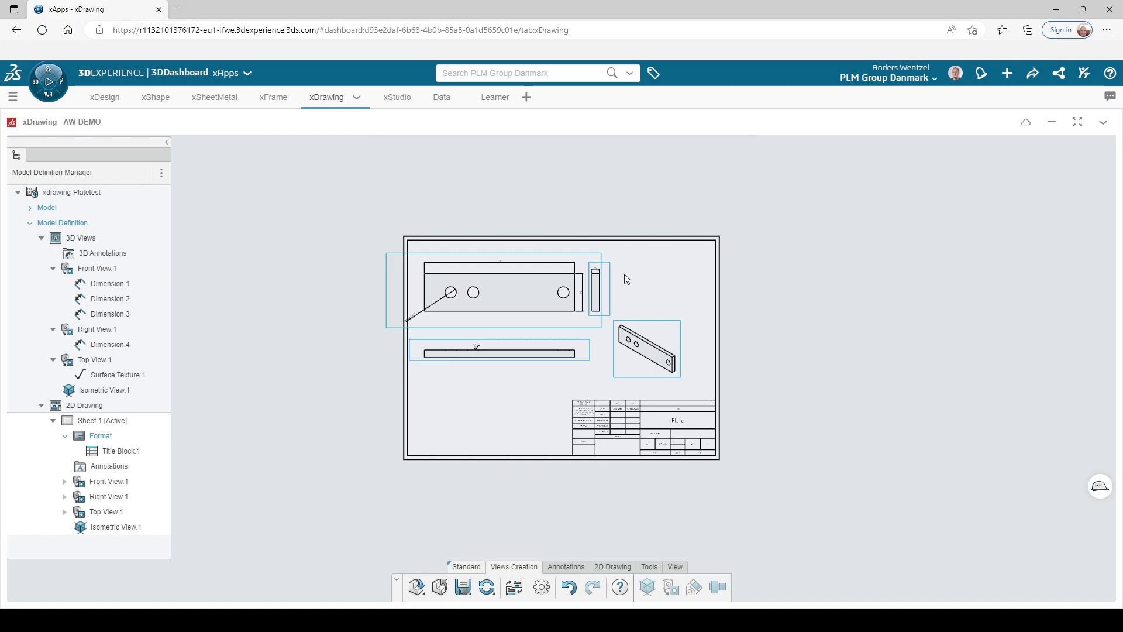
# - Move the right view further right and the top view lower on the sheet
pyautogui.moveTo(639, 286); pyautogui.dragTo(639, 285)
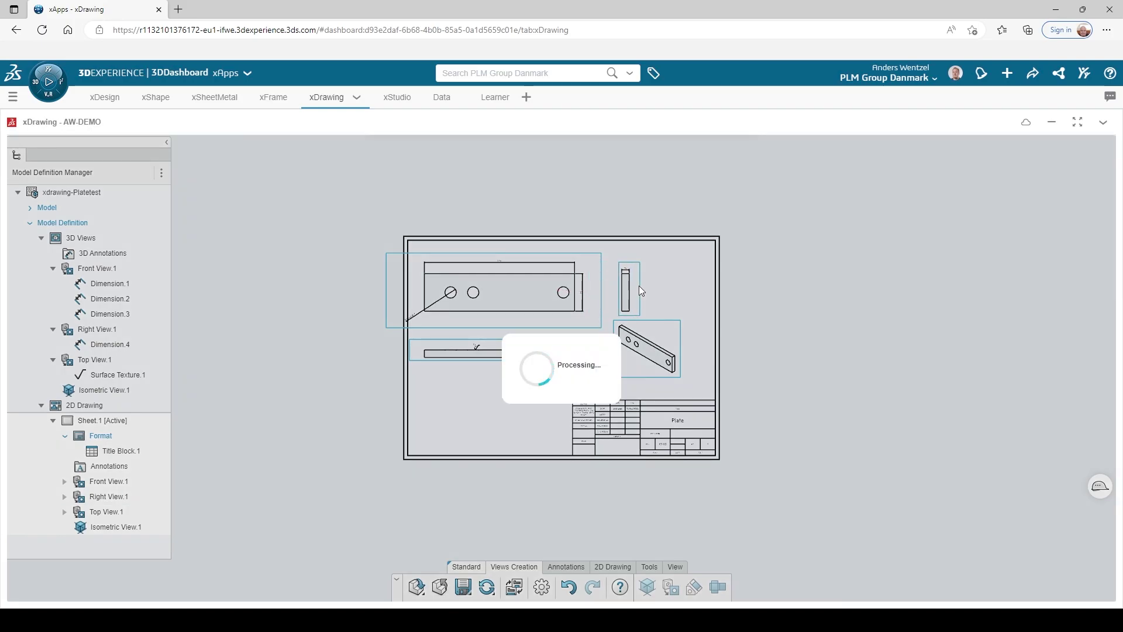
pyautogui.scroll(5, 517, 321)
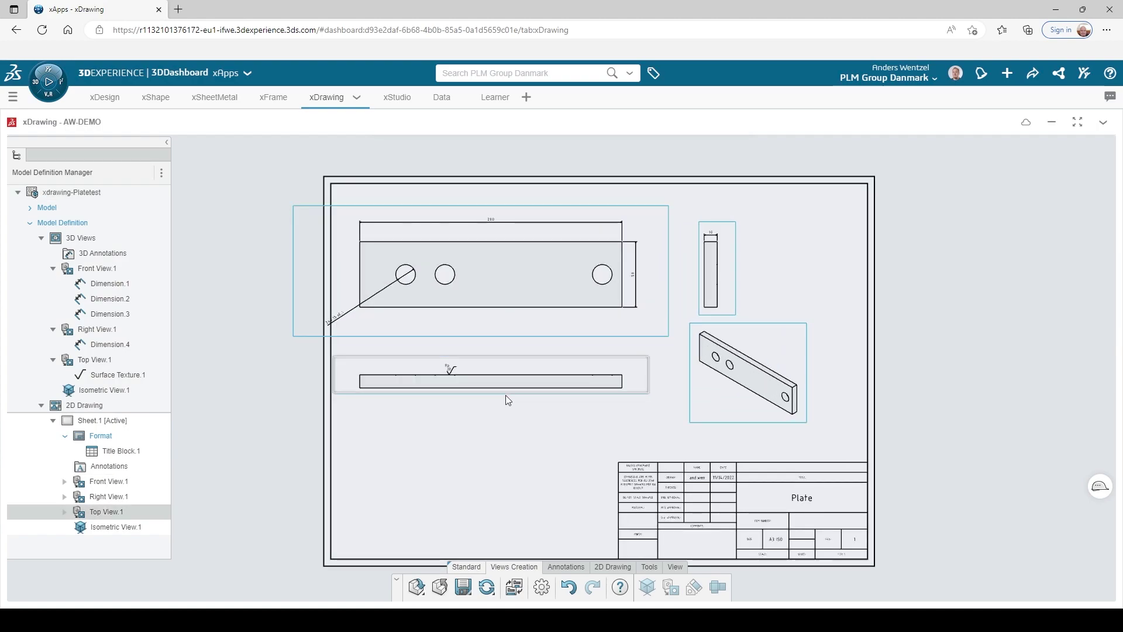
pyautogui.moveTo(506, 396); pyautogui.dragTo(508, 430)
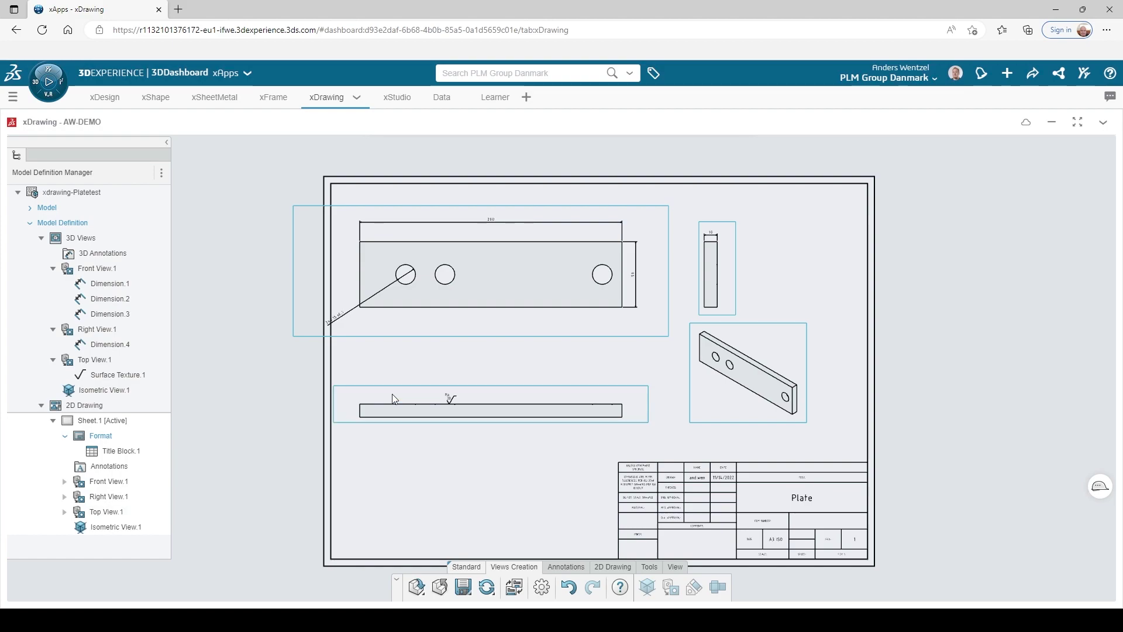
# - Set 2D Output to type 2D Drawings, saved as an xdrawing-Platetest PDF file on disk
pyautogui.click(609, 567)
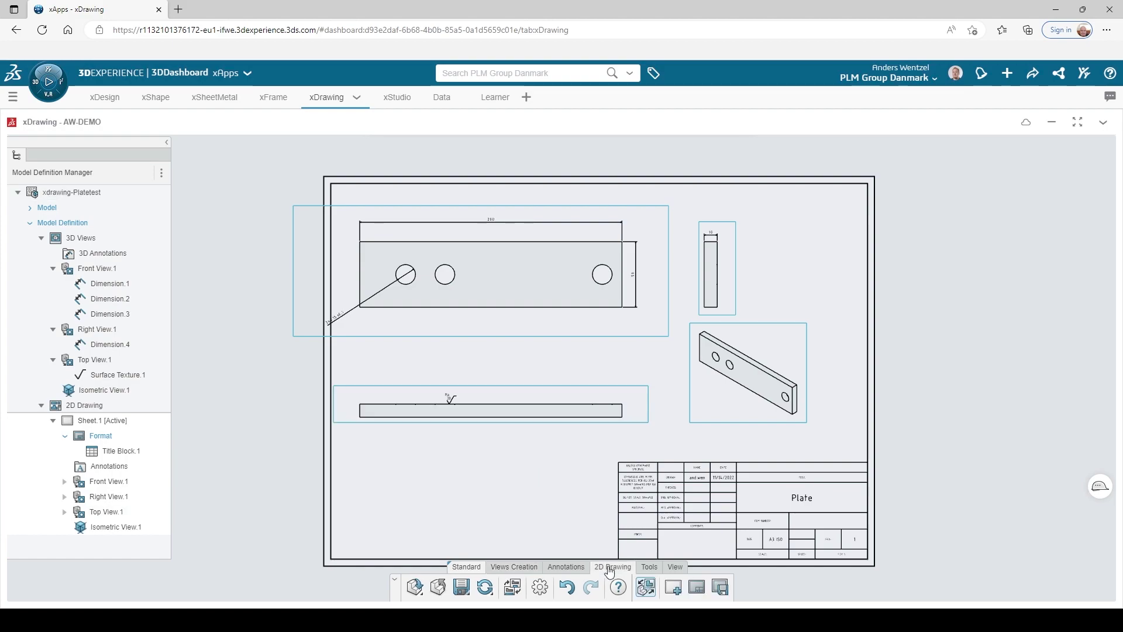
pyautogui.click(648, 567)
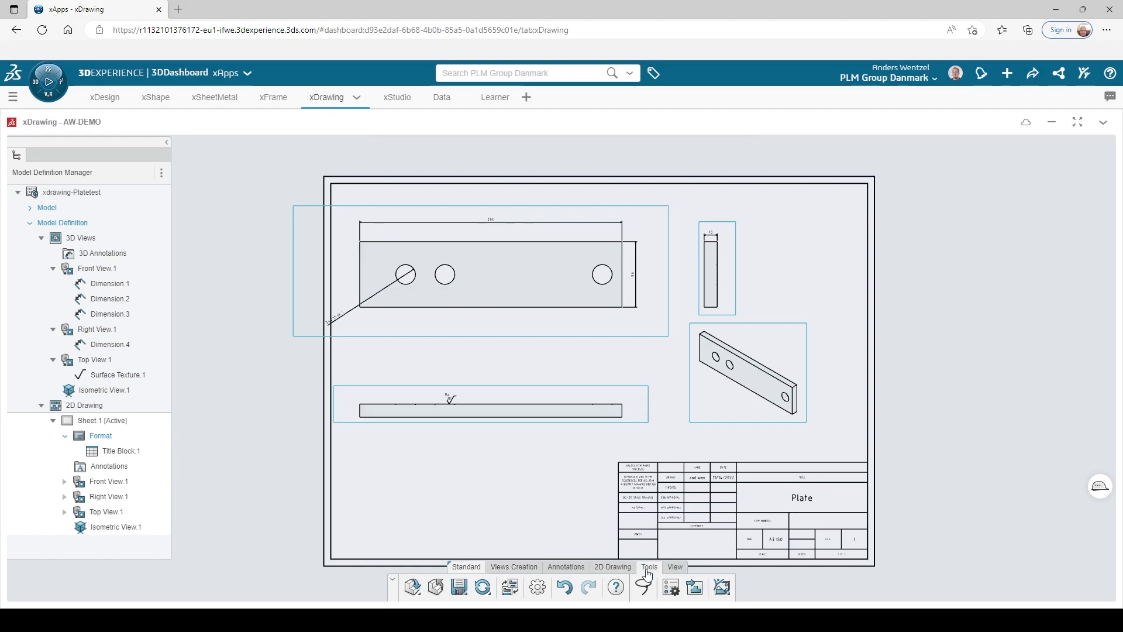
pyautogui.click(694, 591)
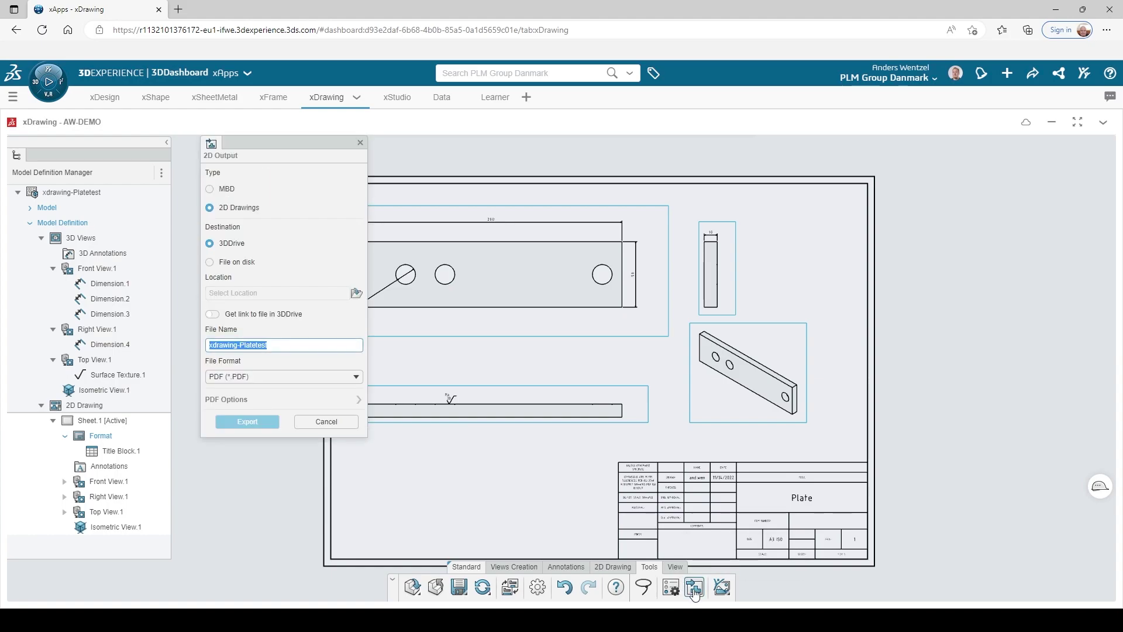
pyautogui.click(227, 189)
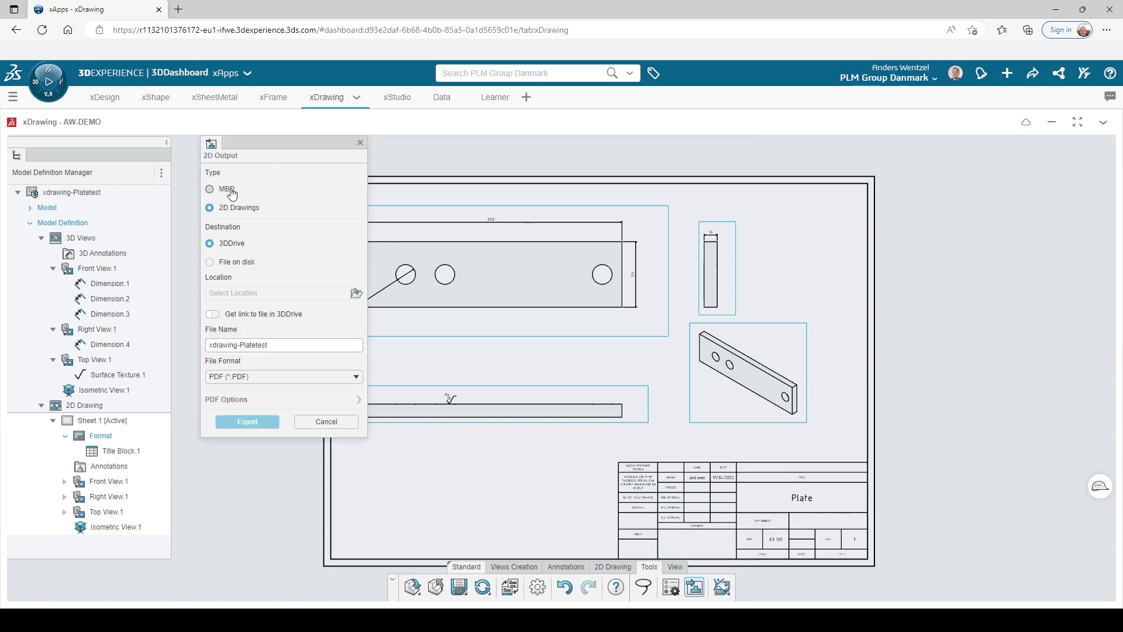
pyautogui.click(104, 267)
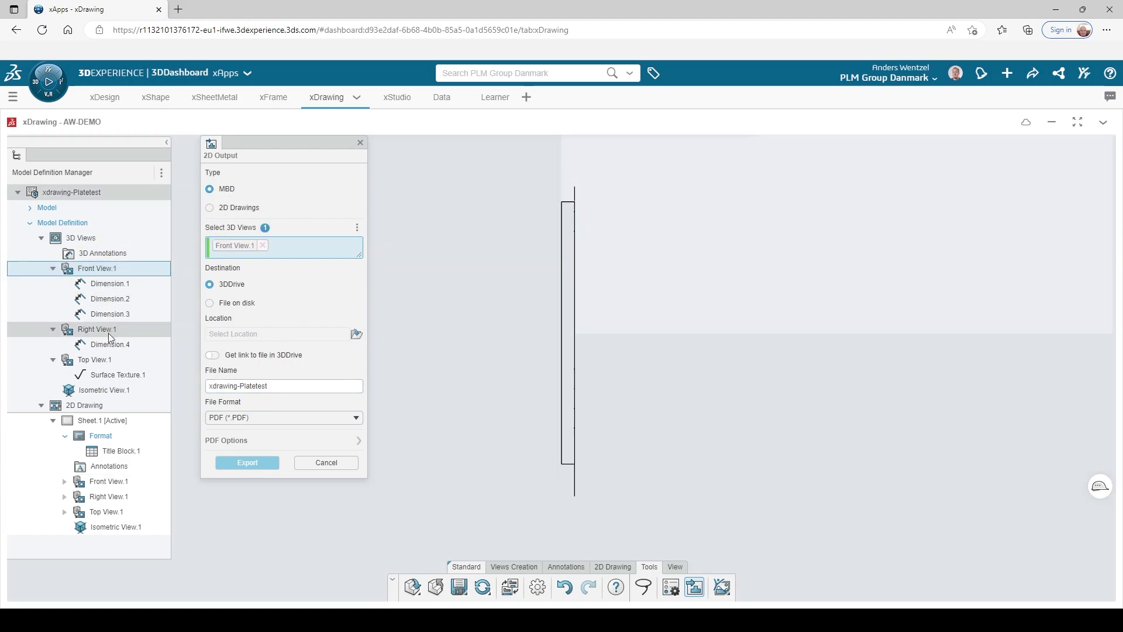
pyautogui.click(108, 331)
pyautogui.click(102, 362)
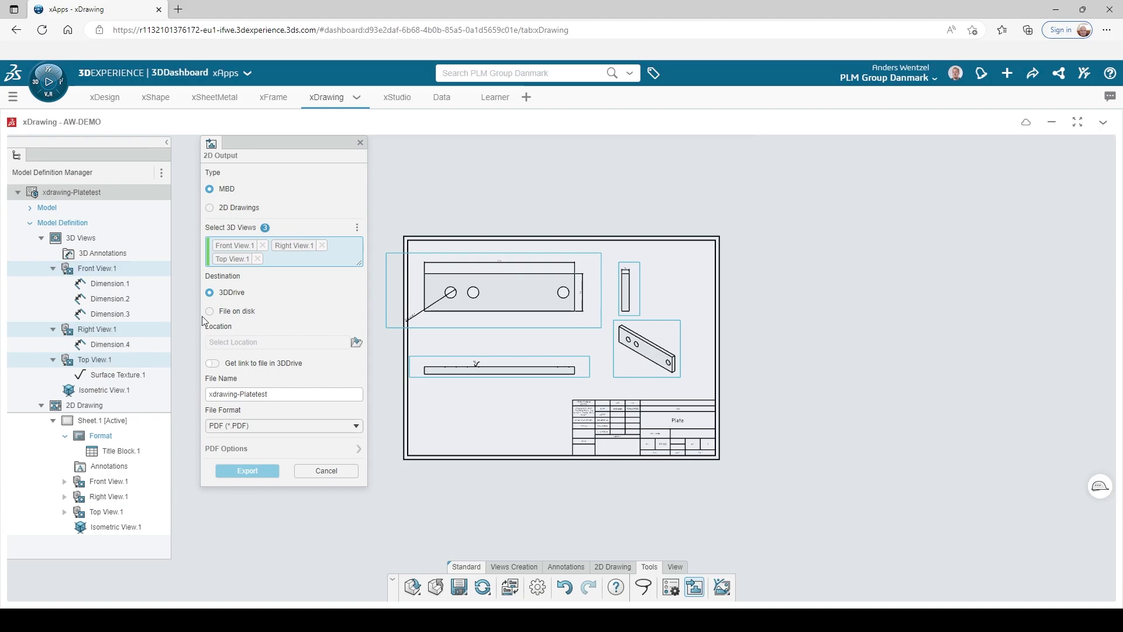
pyautogui.click(211, 208)
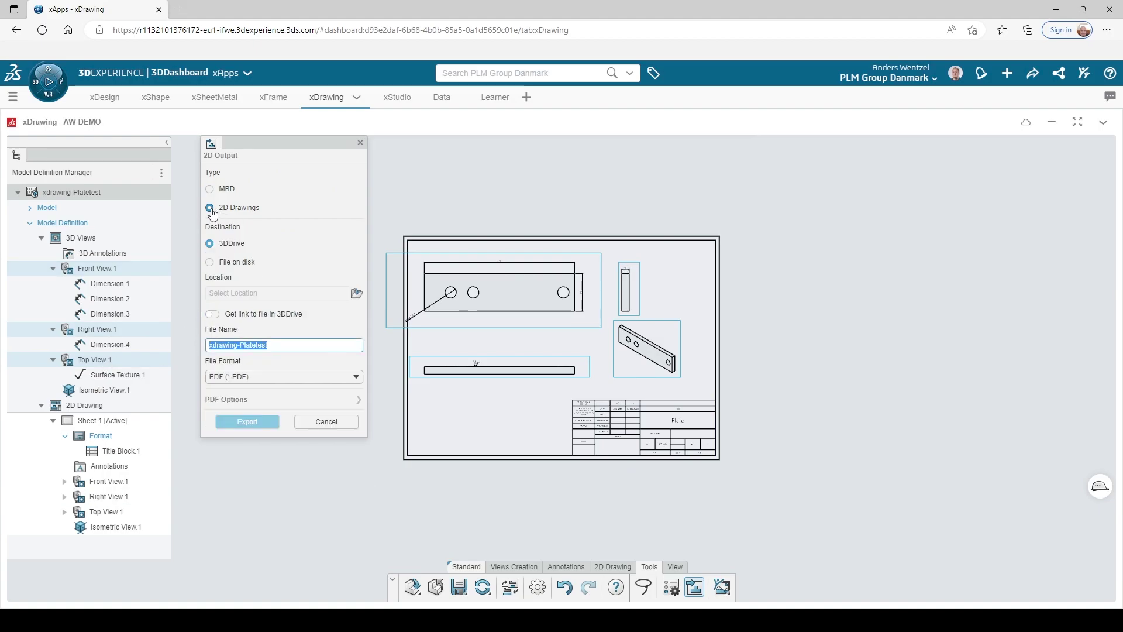
pyautogui.click(210, 261)
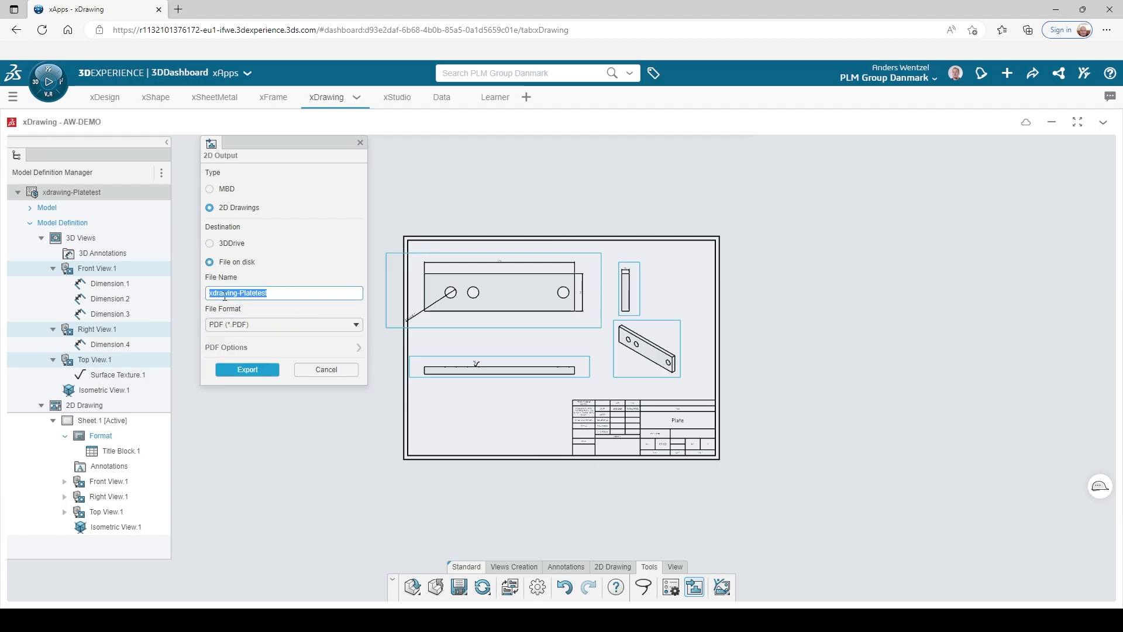